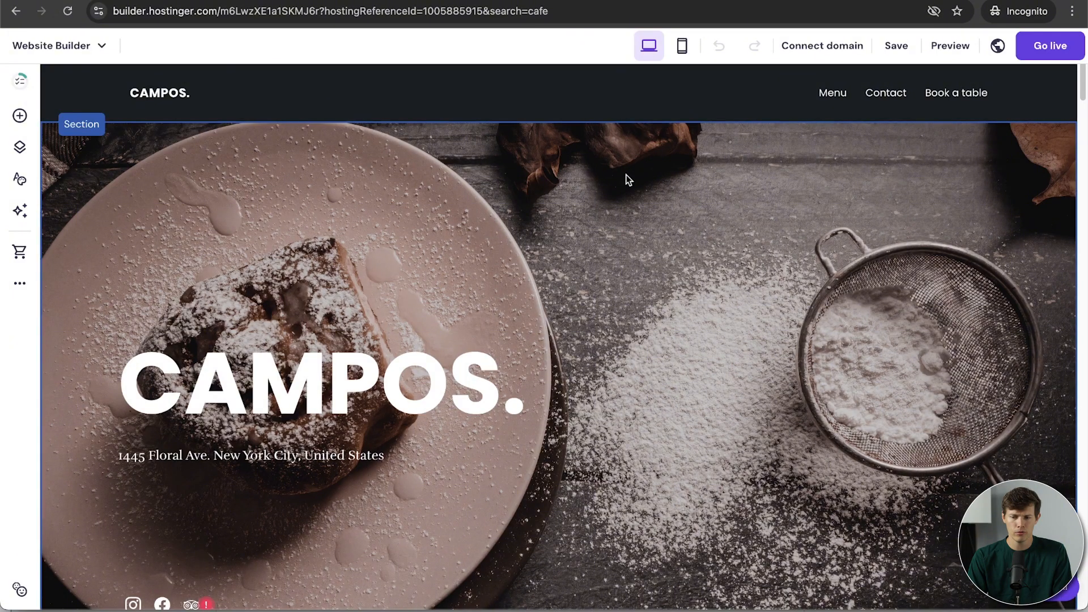
# Step: Scroll down to the WE CARE section and shift its bread photo about 130 px right
pyautogui.scroll(-3, 627, 180)
pyautogui.scroll(-7, 609, 337)
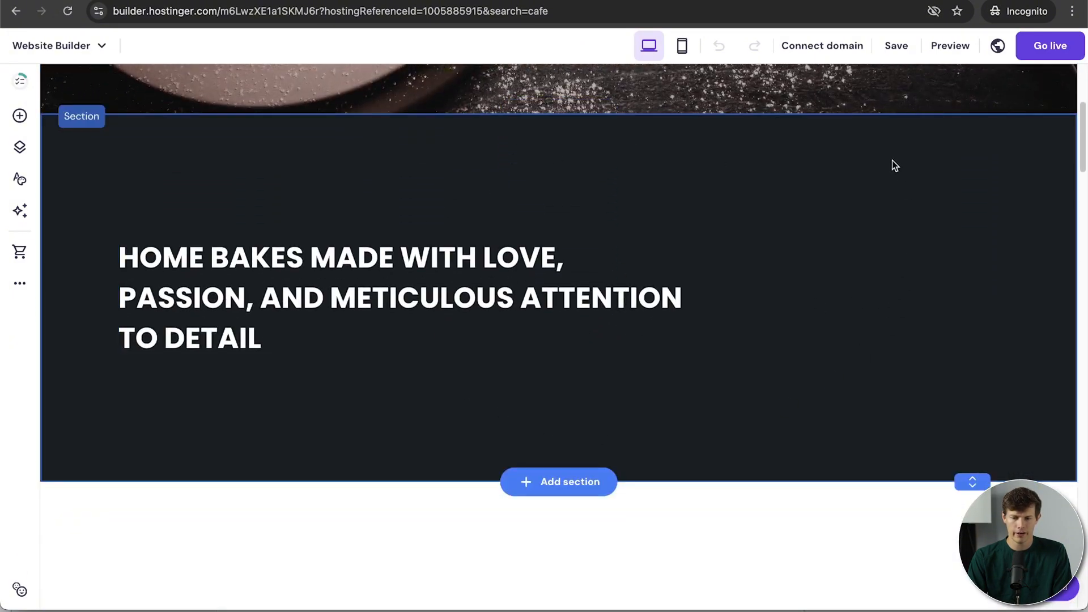
pyautogui.scroll(-4, 808, 448)
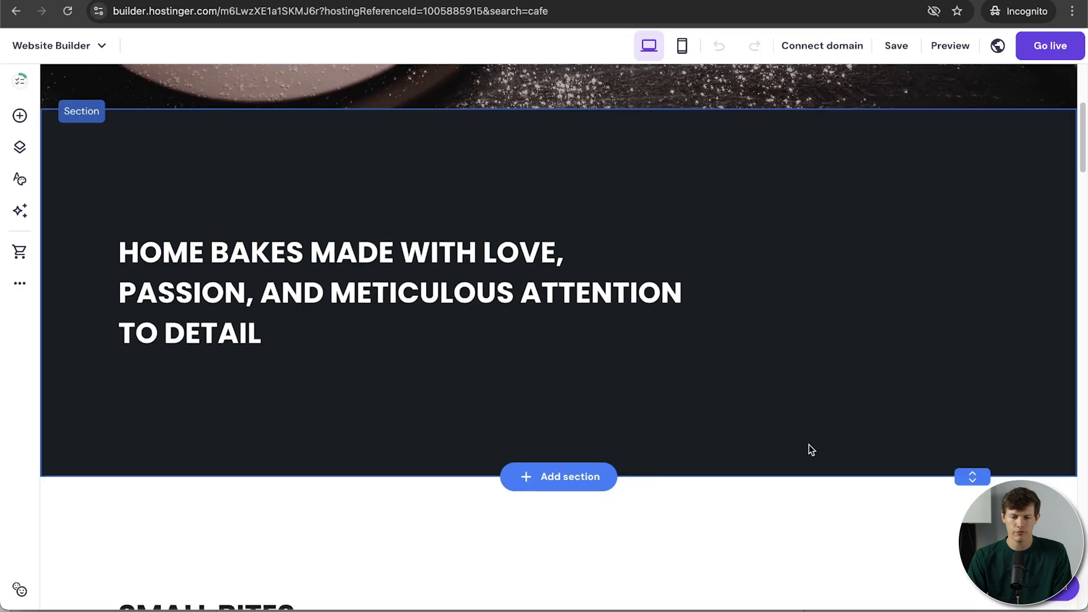
pyautogui.scroll(-5, 809, 448)
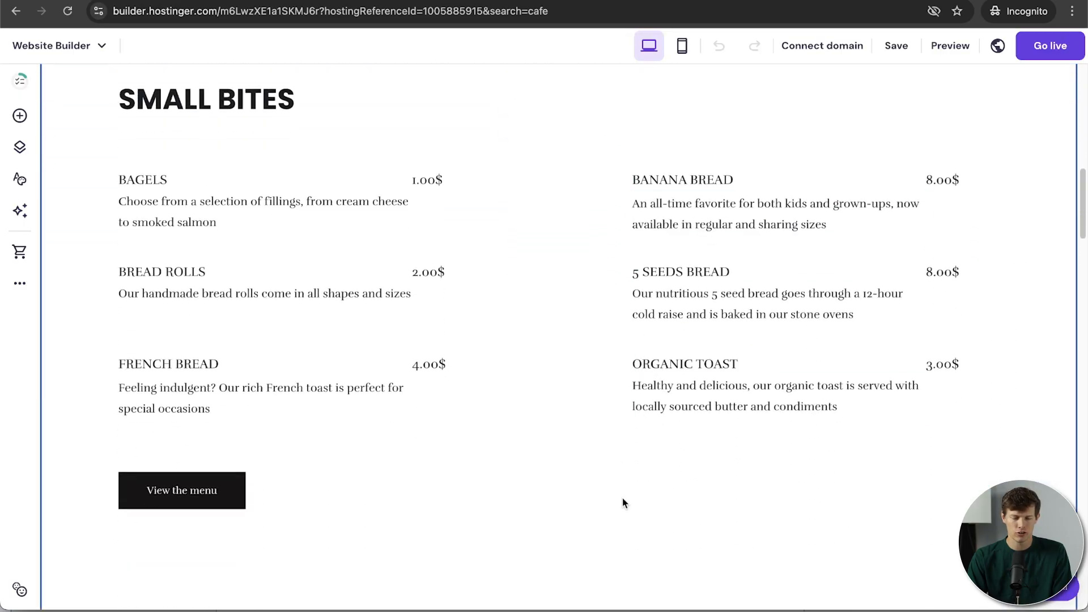
pyautogui.scroll(15, 622, 501)
pyautogui.scroll(-9, 622, 498)
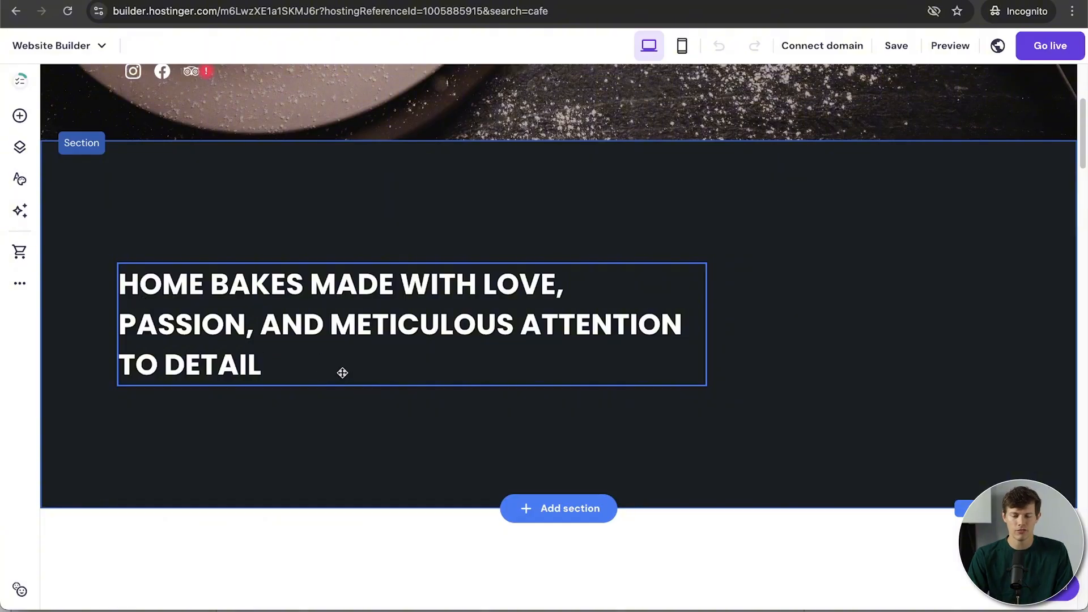
pyautogui.scroll(-8, 711, 447)
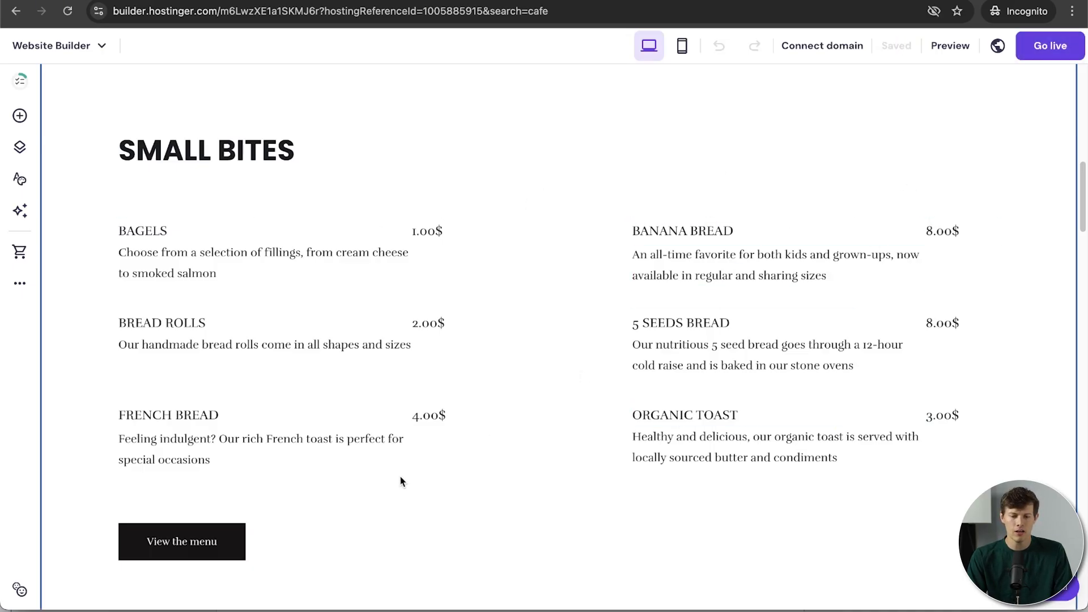
pyautogui.scroll(-20, 563, 487)
pyautogui.scroll(4, 563, 487)
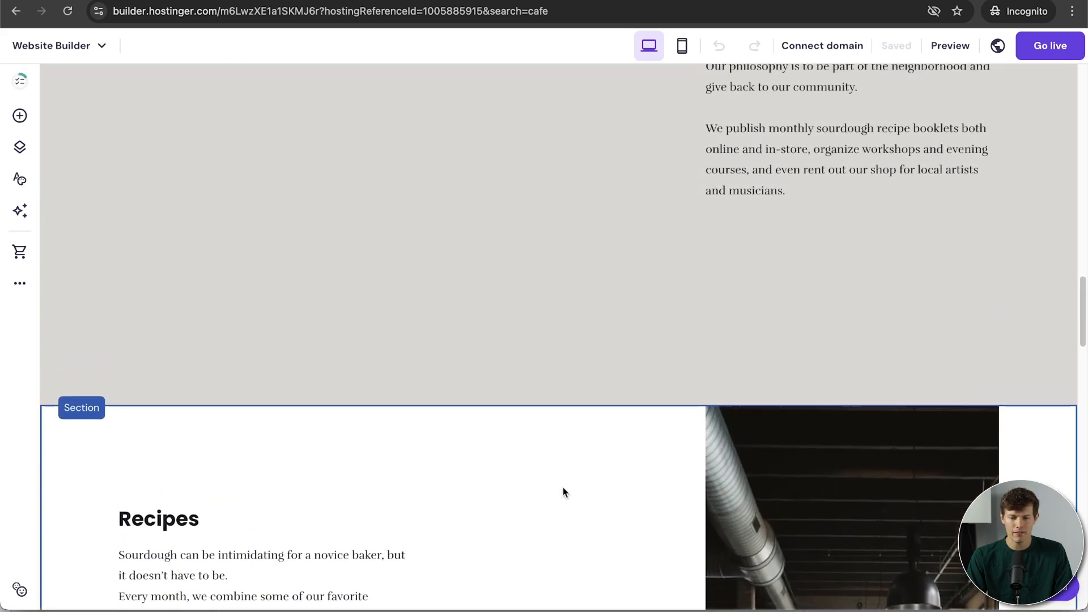
pyautogui.scroll(-5, 563, 488)
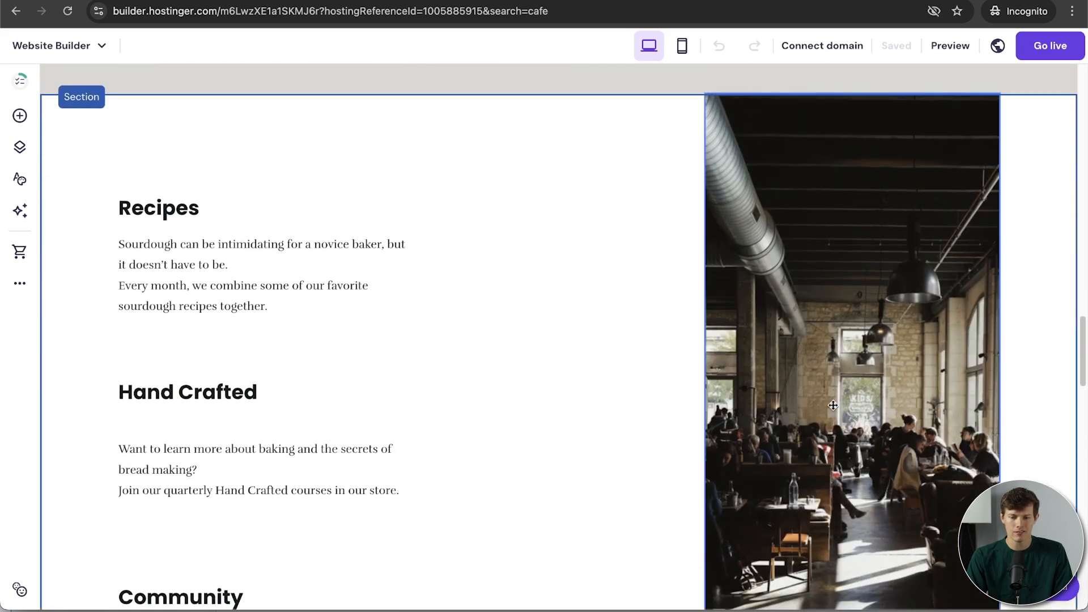
pyautogui.scroll(1, 549, 418)
pyautogui.scroll(-2, 549, 418)
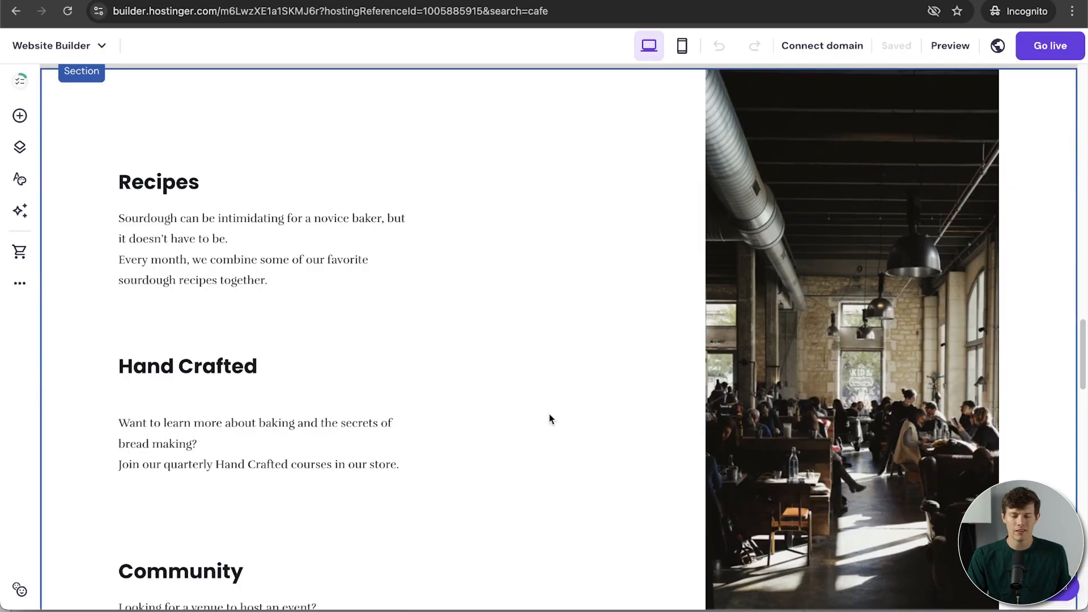
pyautogui.scroll(-1, 549, 415)
pyautogui.scroll(10, 549, 418)
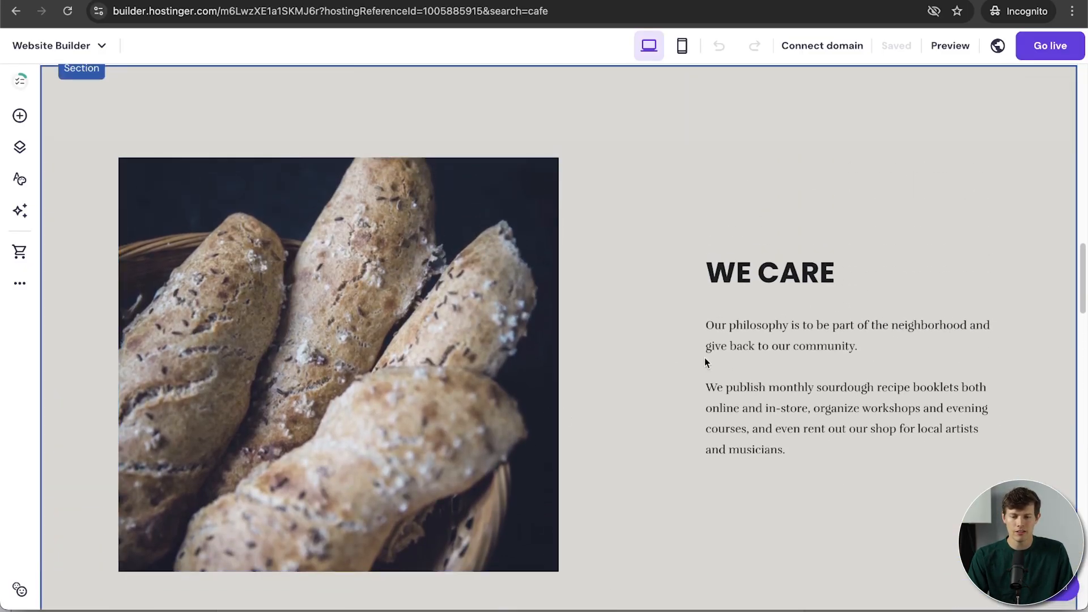
pyautogui.click(401, 374)
pyautogui.moveTo(392, 374); pyautogui.dragTo(437, 373)
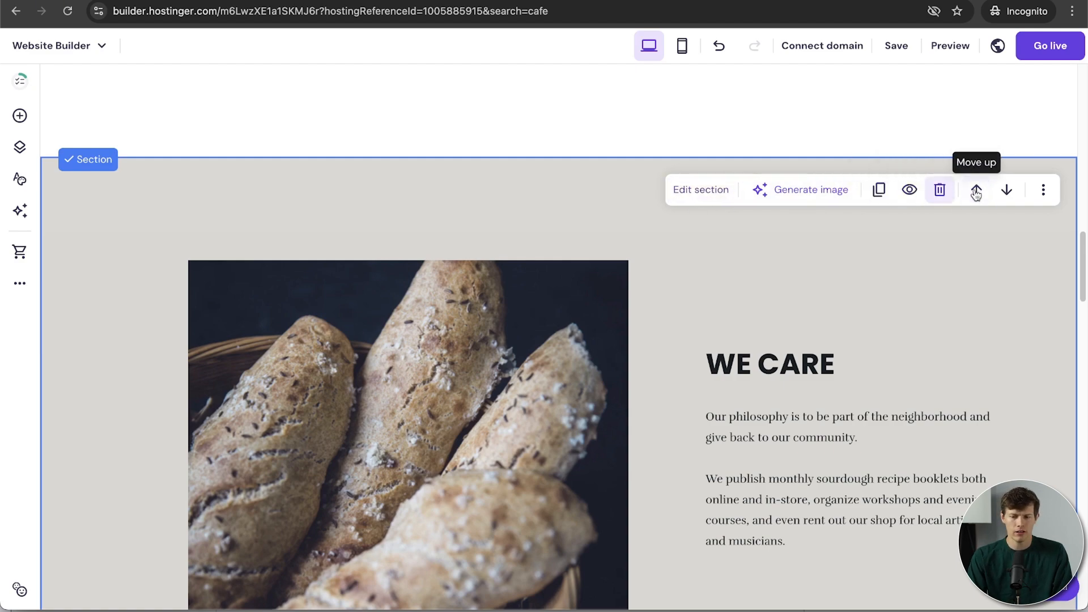
# Step: Set the WE CARE section's layout to row height 22 and row gap 17
pyautogui.click(705, 193)
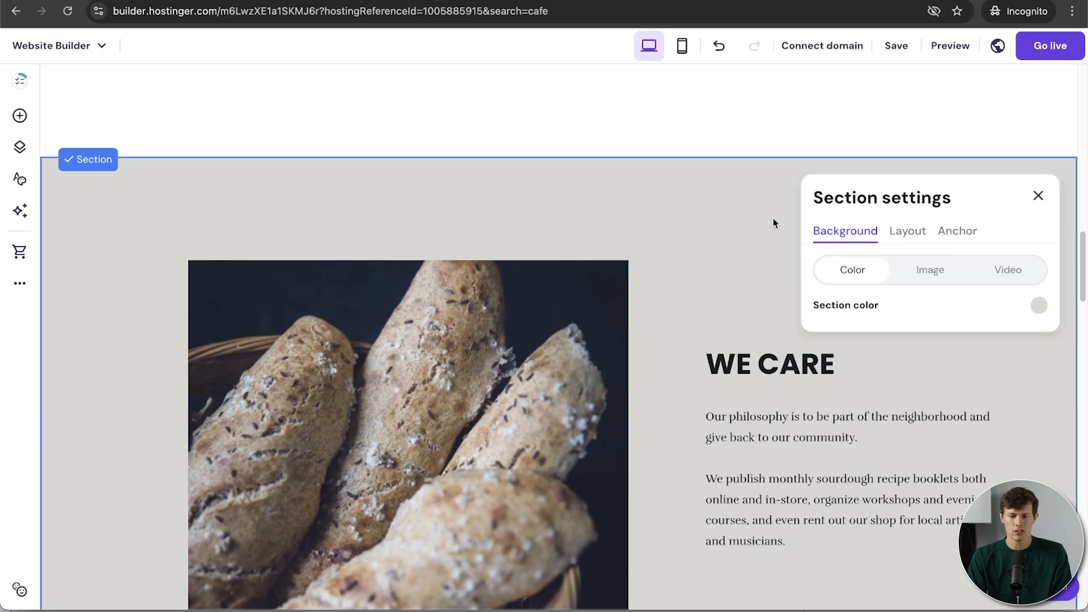
pyautogui.click(906, 236)
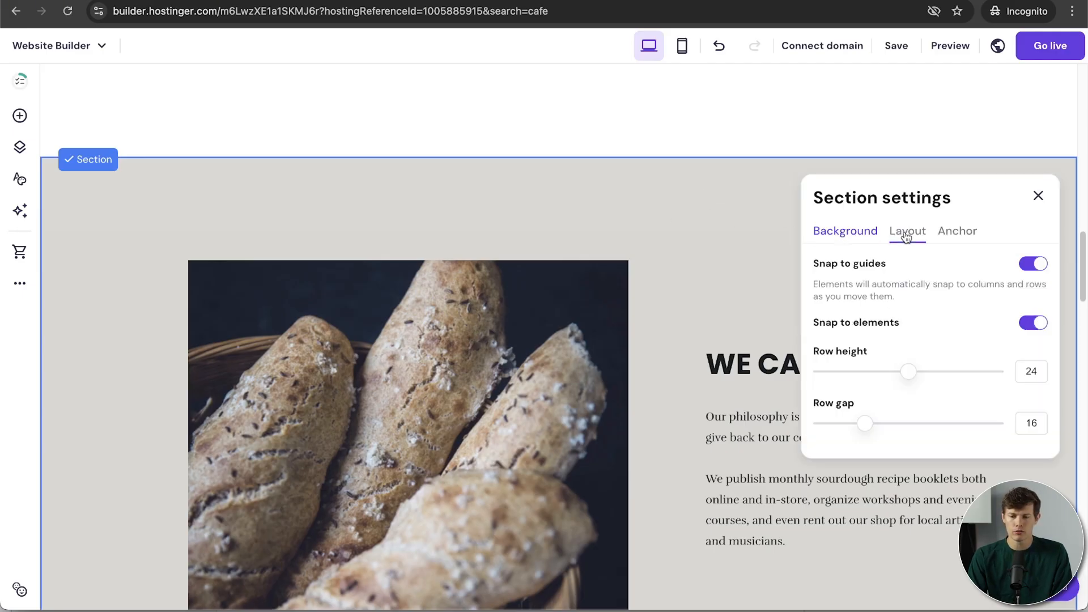
pyautogui.moveTo(908, 377)
pyautogui.mouseDown()
pyautogui.moveTo(928, 374)
pyautogui.moveTo(896, 385)
pyautogui.mouseUp()
pyautogui.moveTo(863, 421); pyautogui.dragTo(869, 423)
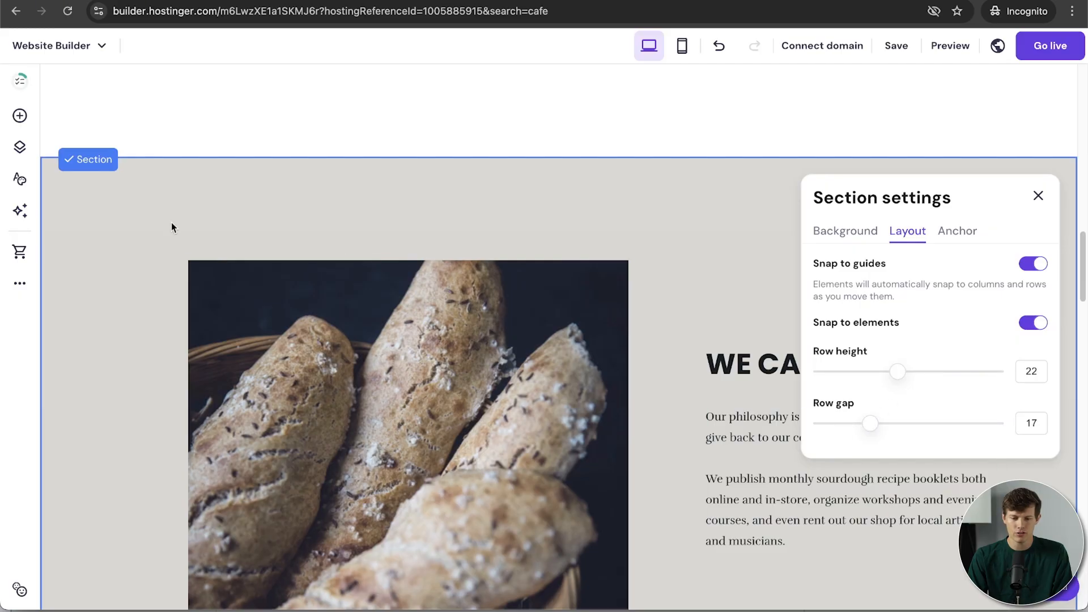
# Step: Nudge the bread photo, then reselect the whole section and reopen its settings
pyautogui.moveTo(358, 331); pyautogui.dragTo(378, 323)
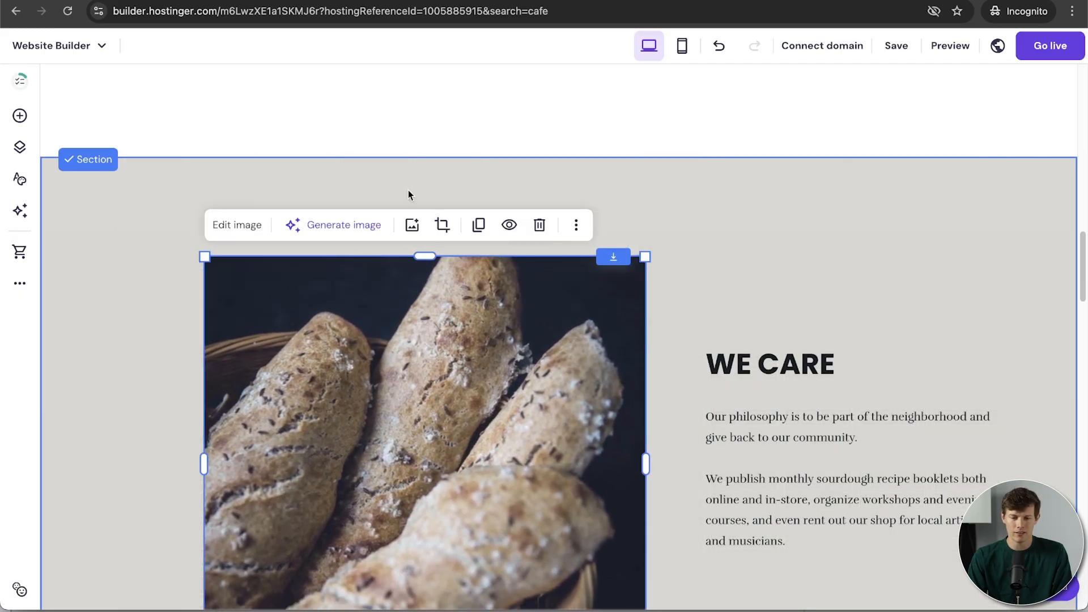
pyautogui.click(134, 228)
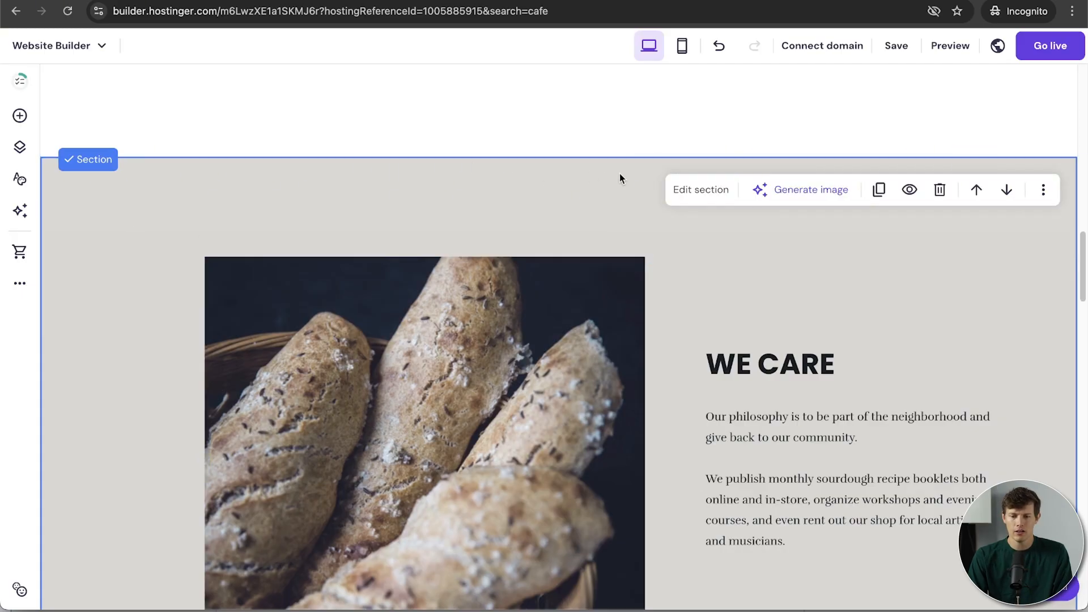
pyautogui.click(694, 188)
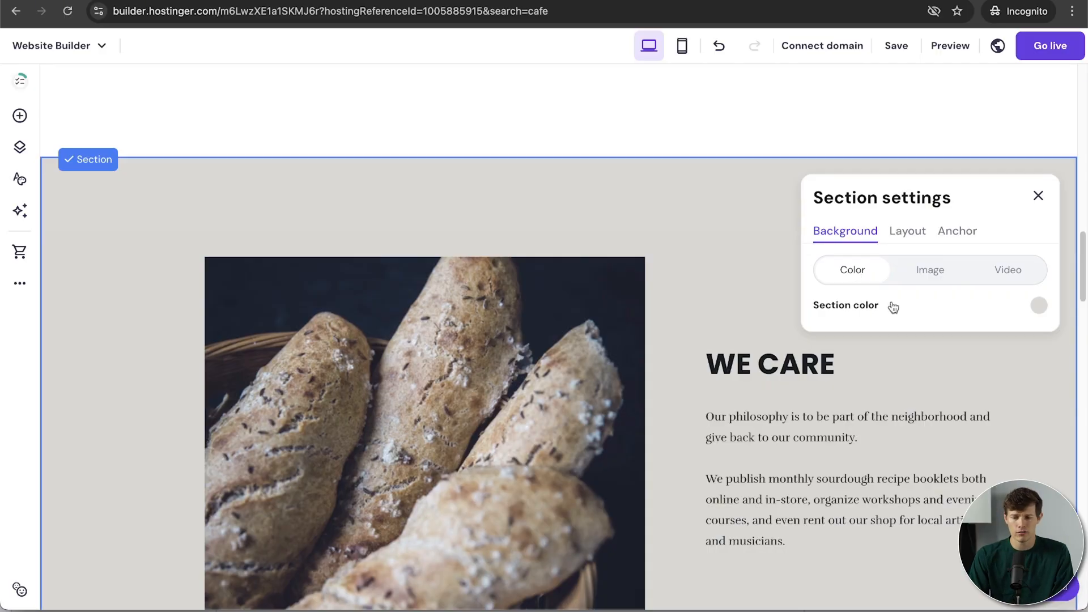
# Step: Use an uploaded coffee-beans photo as the section background with a high overlay opacity
pyautogui.click(925, 277)
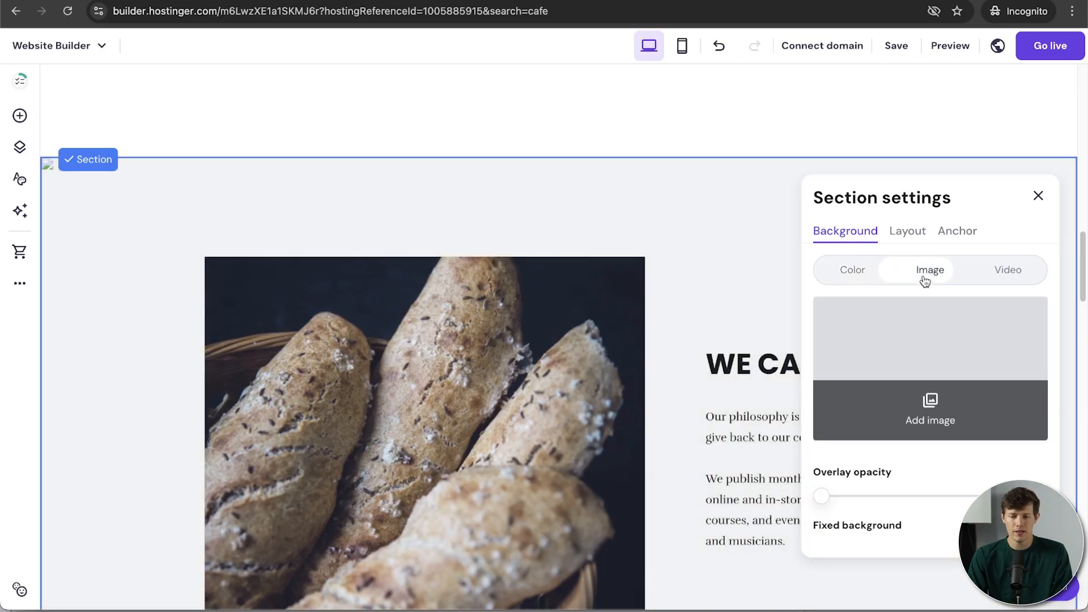
pyautogui.click(940, 360)
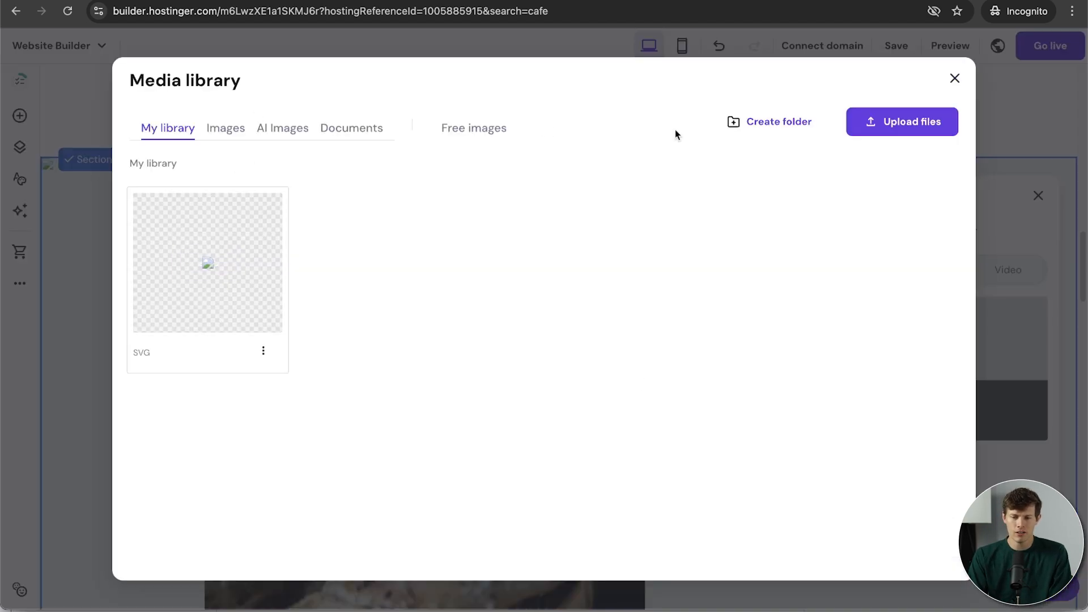
pyautogui.click(879, 134)
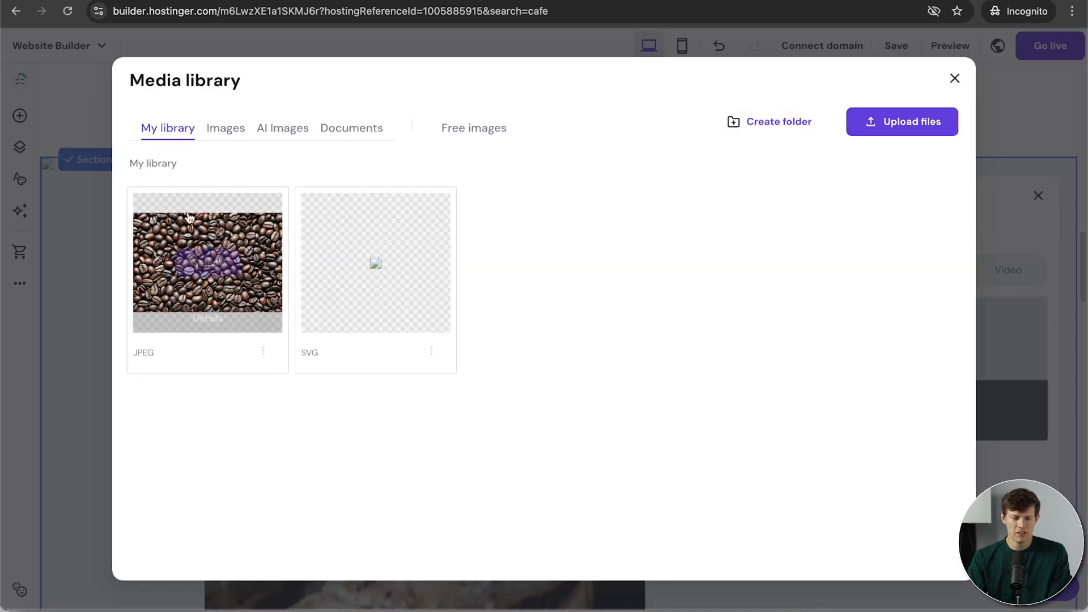
pyautogui.click(220, 271)
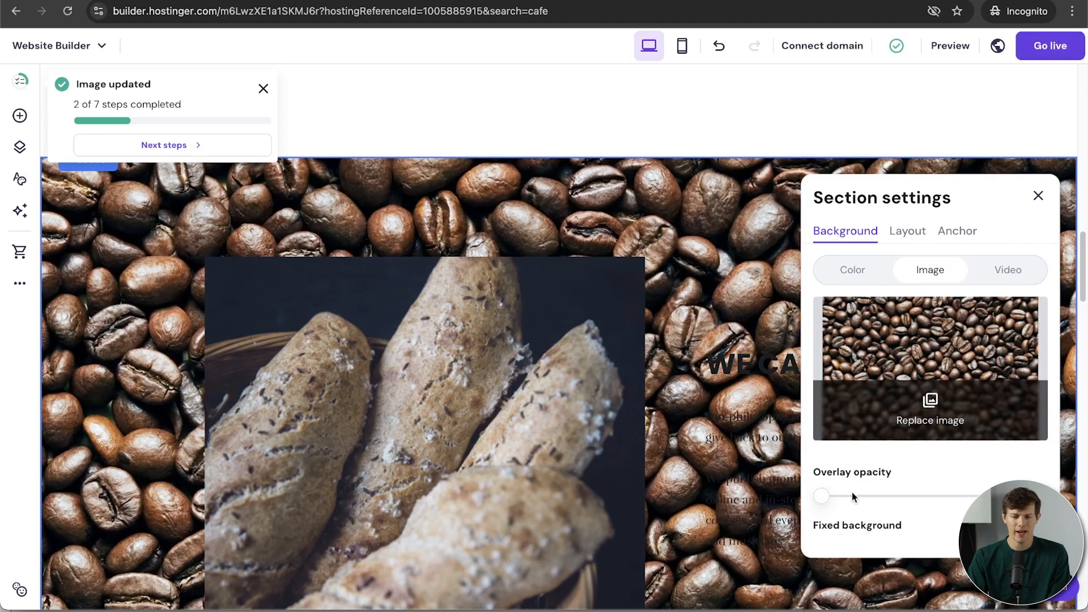
pyautogui.moveTo(825, 496); pyautogui.dragTo(969, 496)
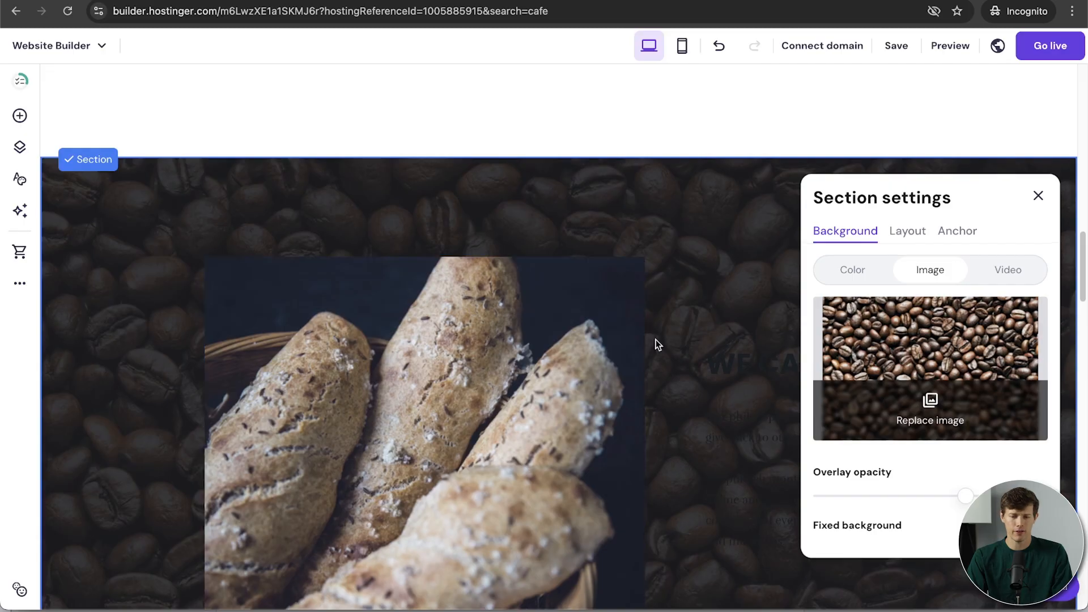
# Step: Make the coffee-bean background stay fixed while the page scrolls
pyautogui.scroll(-3, 655, 340)
pyautogui.scroll(2, 655, 340)
pyautogui.scroll(1, 655, 339)
pyautogui.scroll(-3, 655, 339)
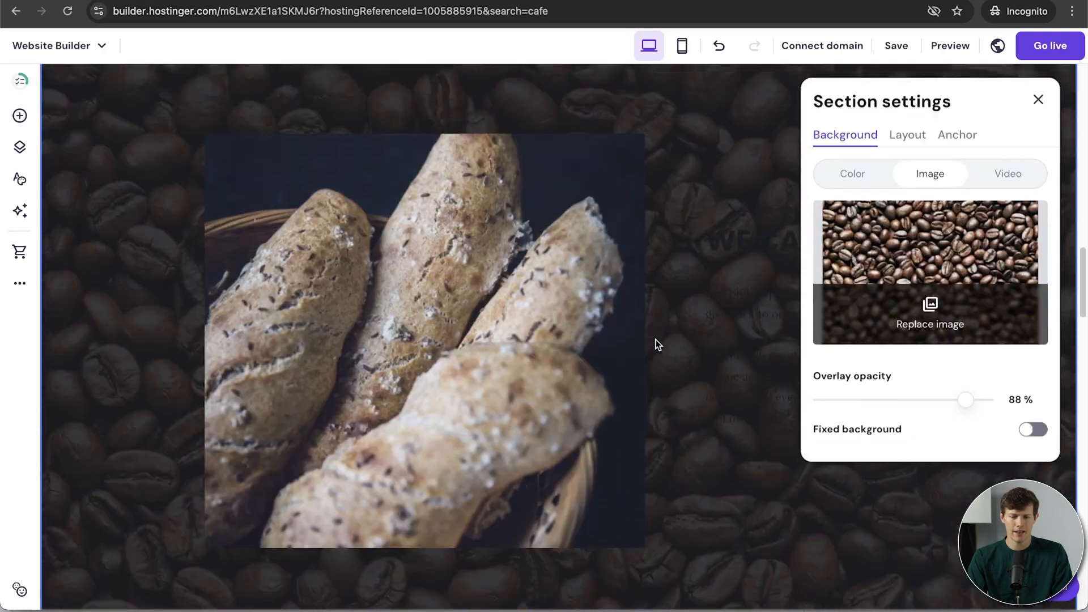
pyautogui.click(1032, 432)
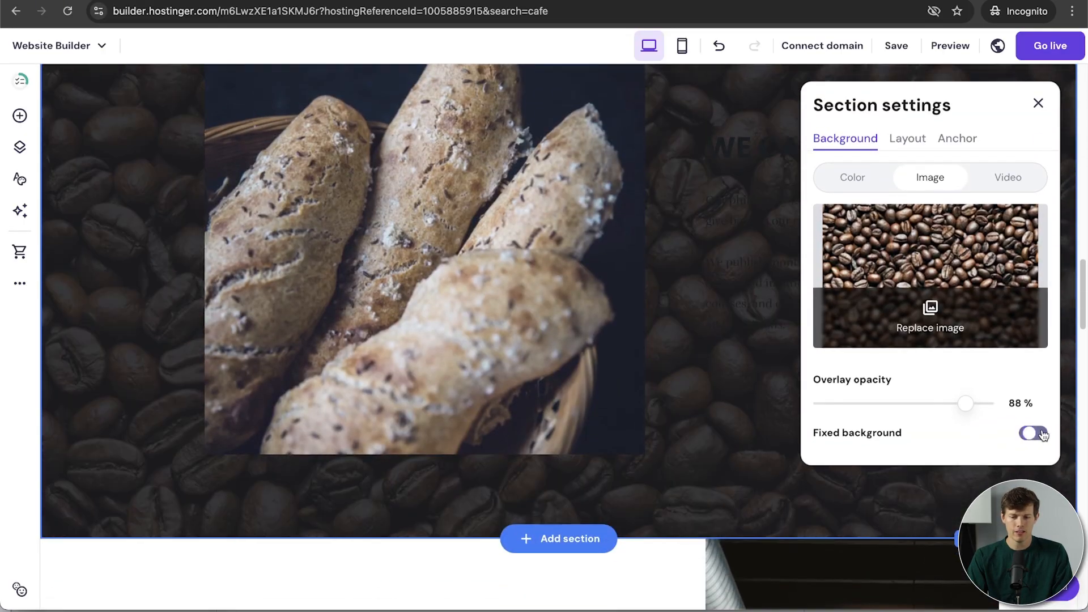
pyautogui.scroll(2, 600, 419)
pyautogui.scroll(-3, 601, 418)
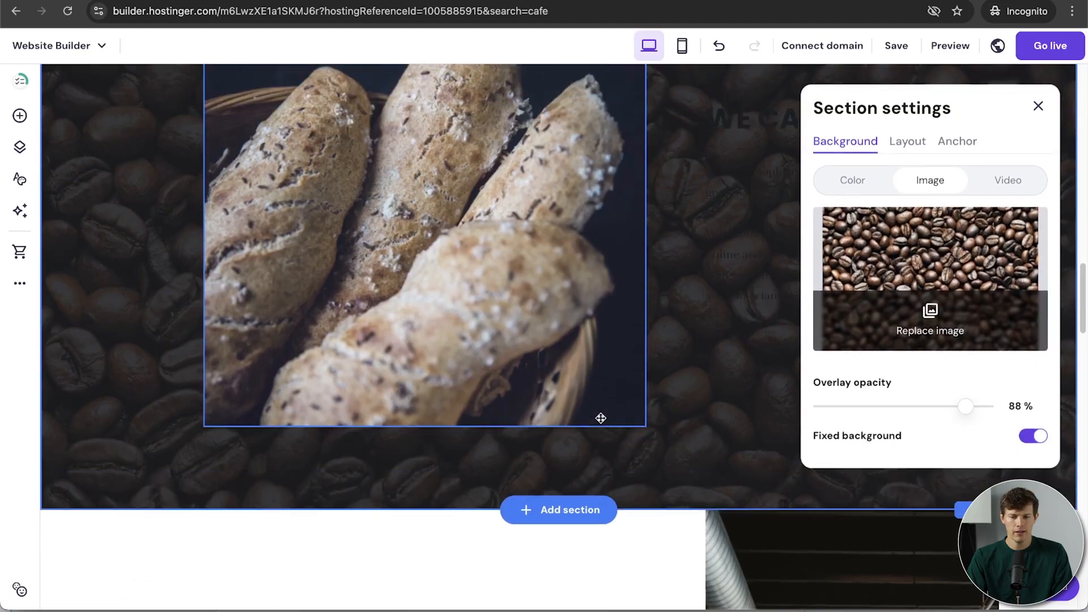
pyautogui.scroll(3, 600, 418)
pyautogui.scroll(-4, 601, 418)
pyautogui.scroll(4, 599, 417)
pyautogui.scroll(-5, 600, 417)
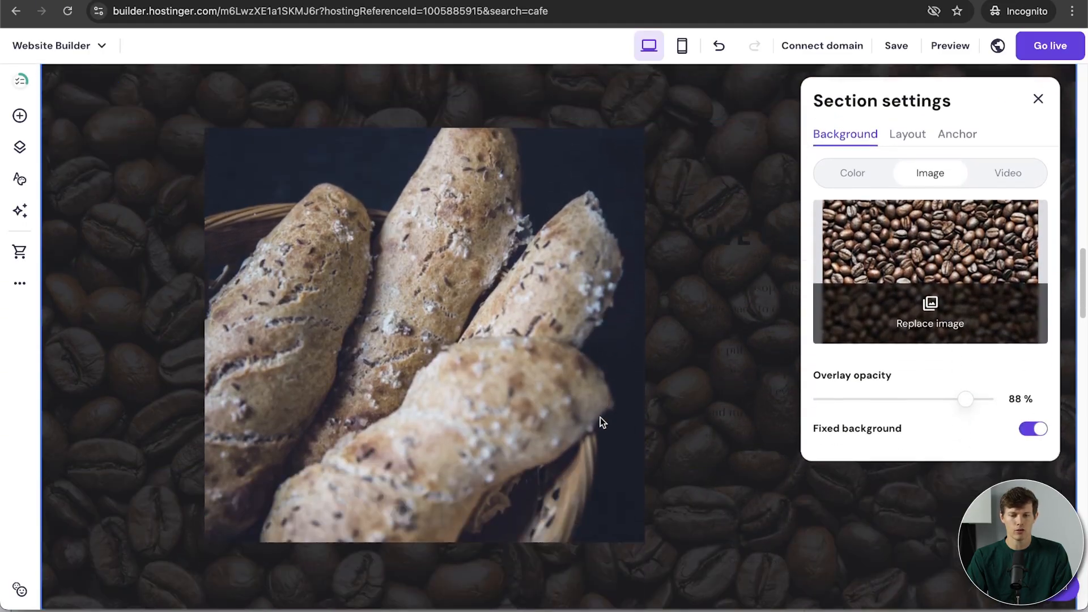
pyautogui.scroll(4, 673, 389)
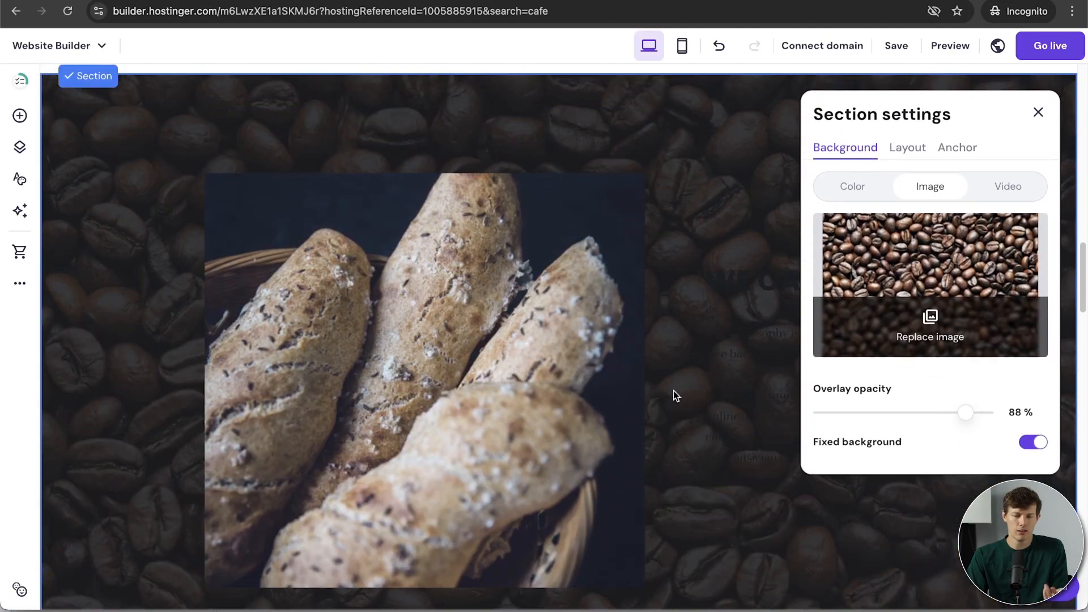
# Step: Try an ocean video background with a lighter overlay, then revert to a plain light-grey colour
pyautogui.click(1017, 193)
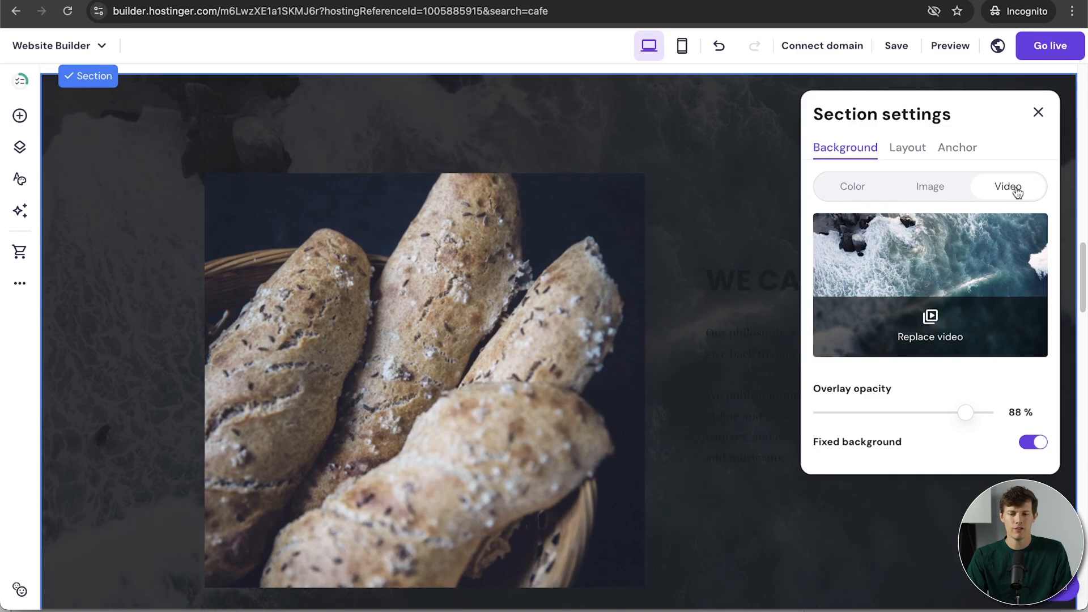
pyautogui.moveTo(966, 413); pyautogui.dragTo(861, 418)
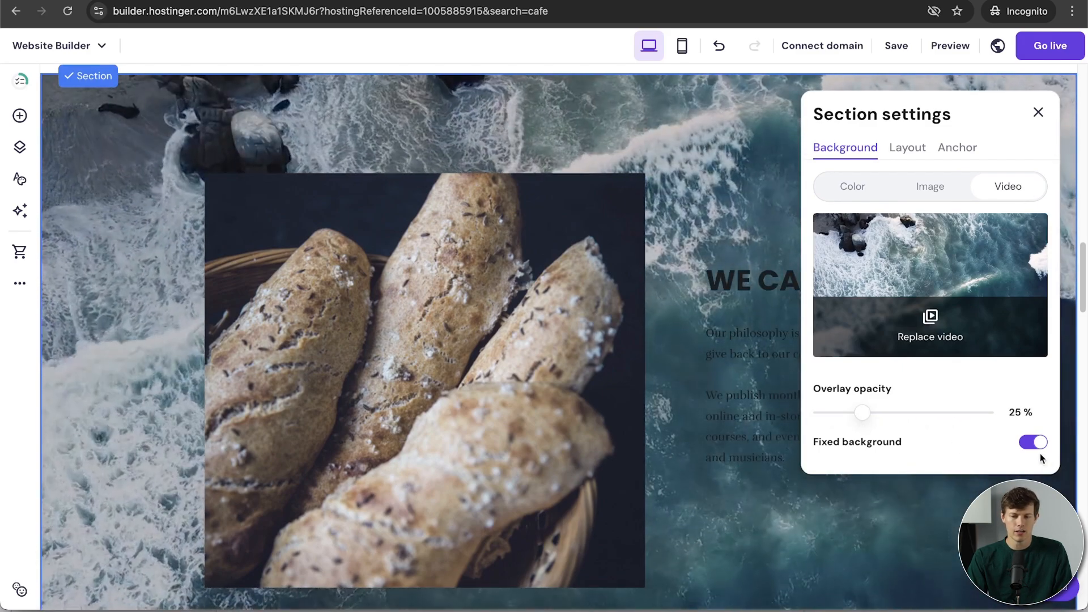
pyautogui.scroll(-1, 800, 318)
pyautogui.scroll(2, 800, 319)
pyautogui.scroll(-2, 800, 318)
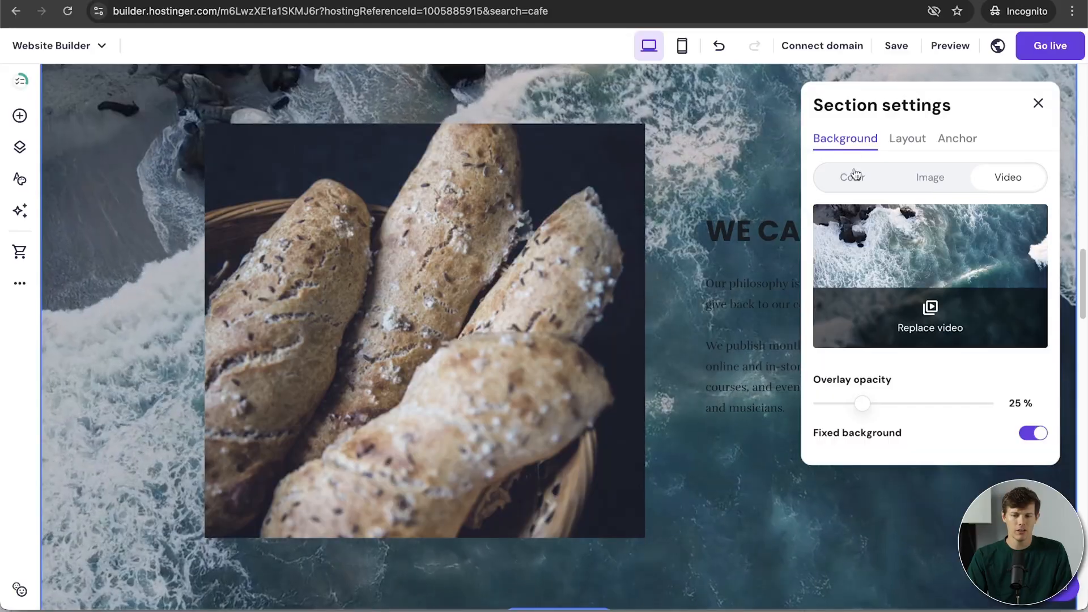
pyautogui.click(853, 176)
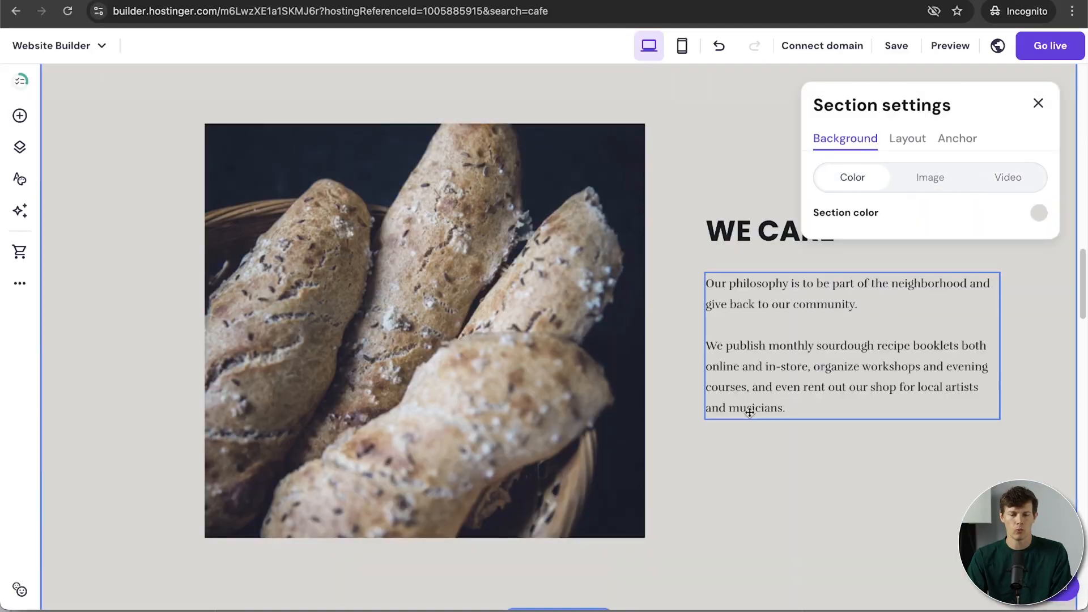
# Step: Give the WE CARE section the anchor name 'bread' (#bread) and close its settings
pyautogui.click(907, 141)
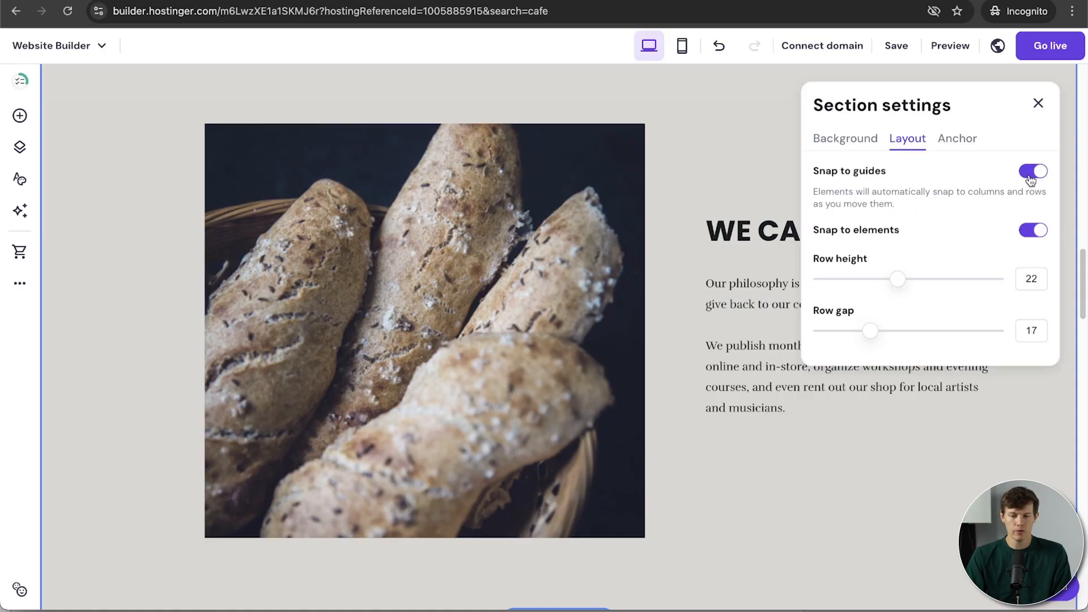
pyautogui.click(957, 138)
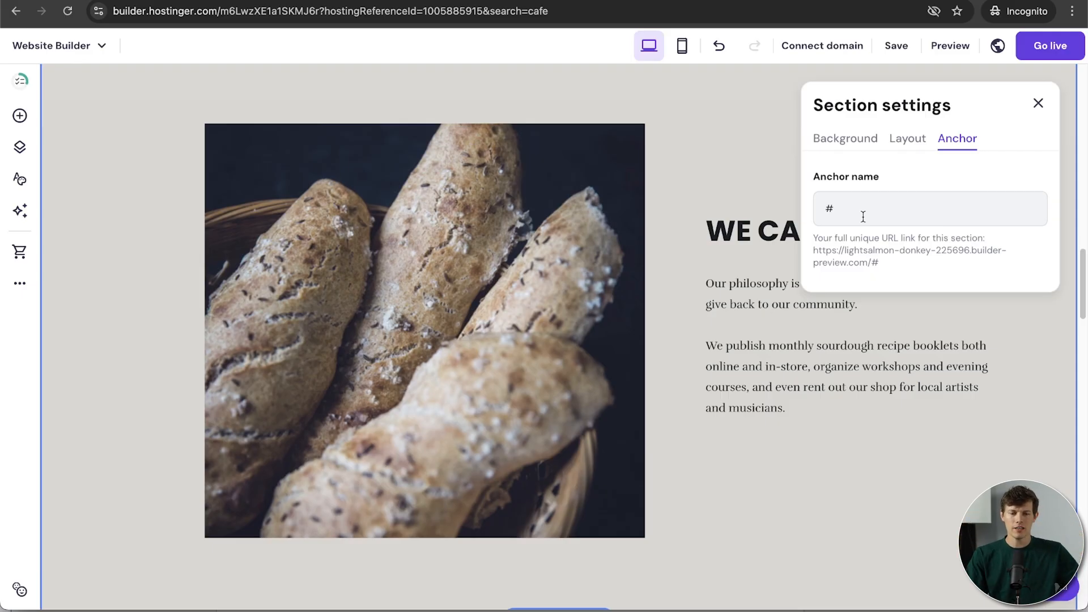
pyautogui.scroll(-4, 143, 328)
pyautogui.scroll(4, 144, 328)
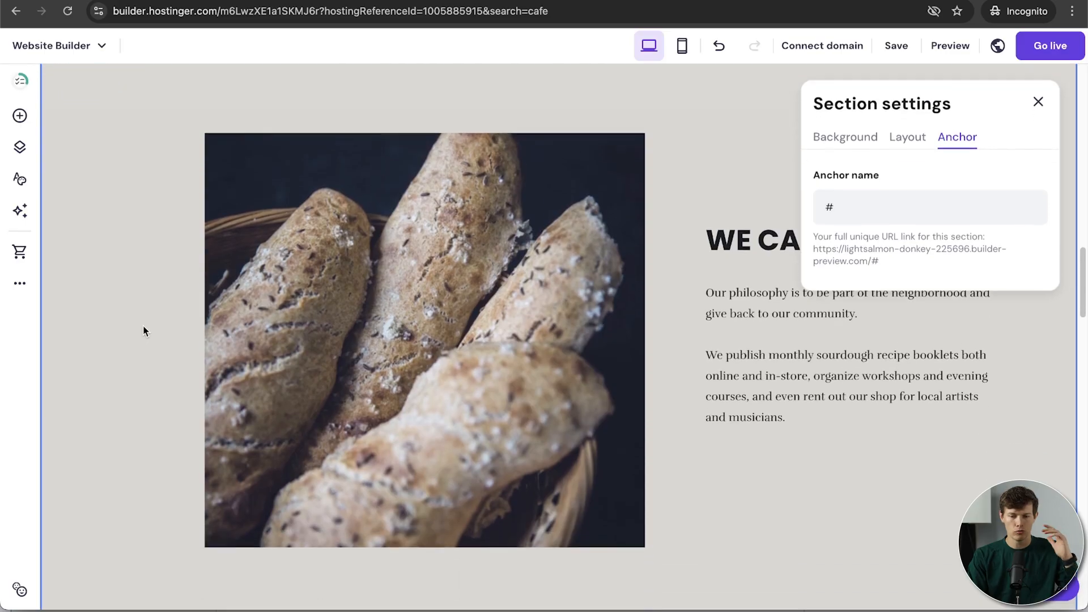
pyautogui.click(862, 216)
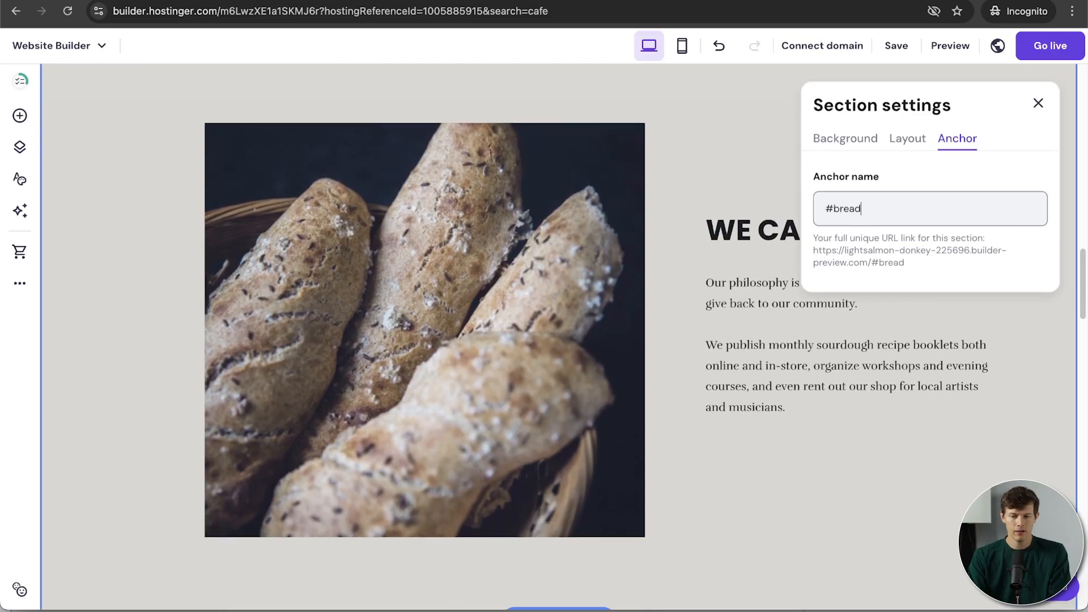
pyautogui.tripleClick(866, 219)
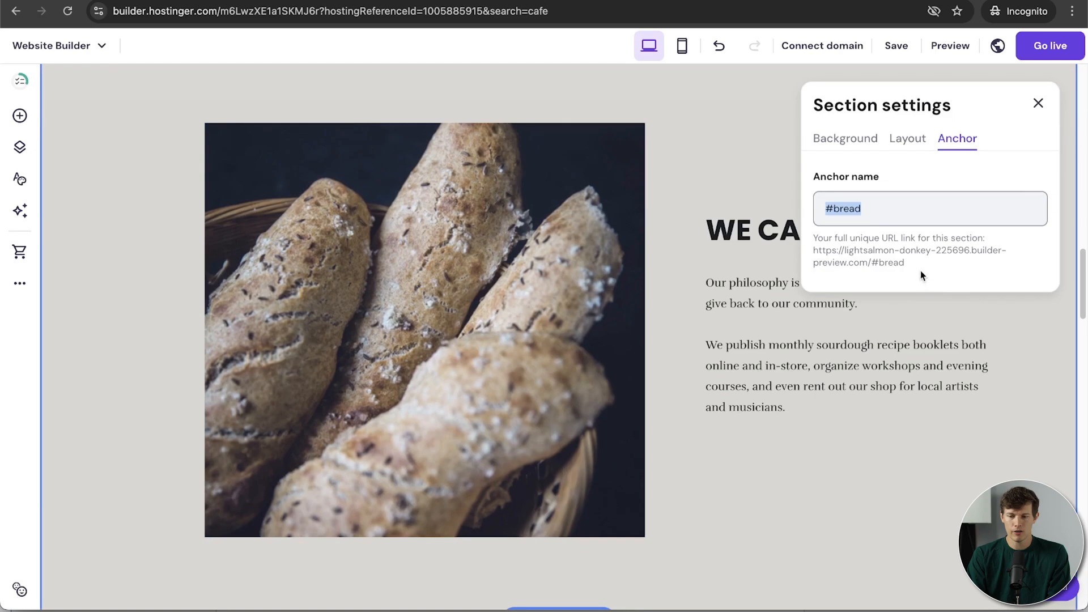
pyautogui.moveTo(904, 263); pyautogui.dragTo(815, 256)
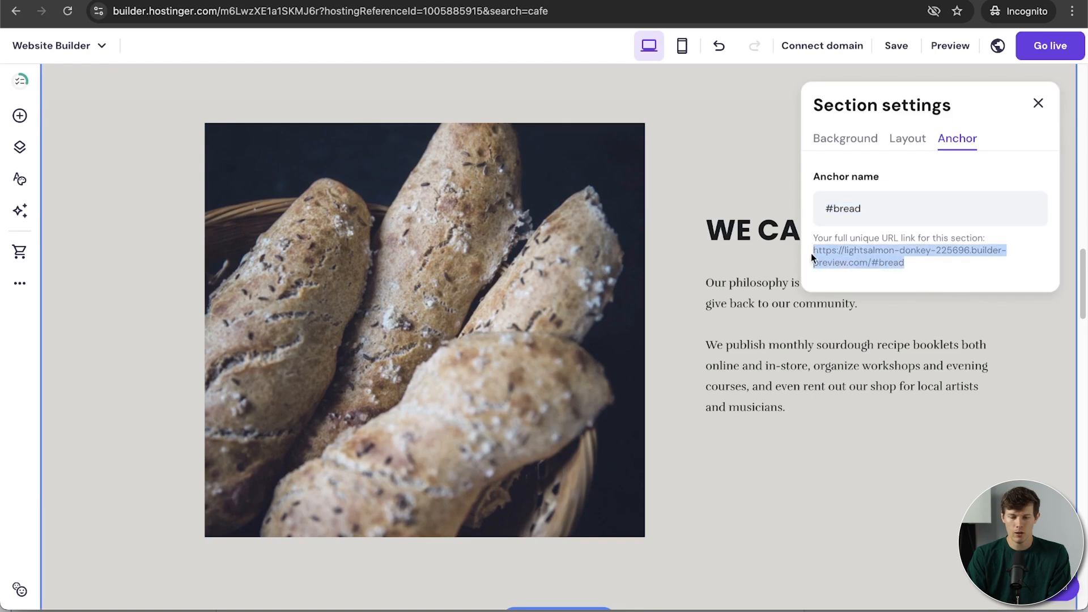
pyautogui.click(742, 477)
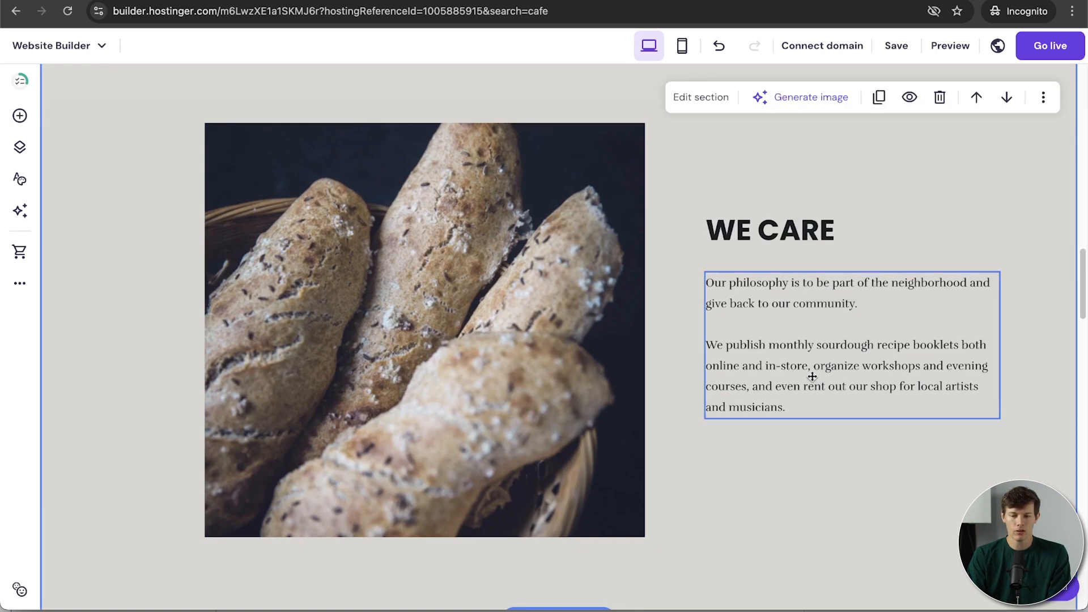
pyautogui.scroll(20, 788, 276)
pyautogui.scroll(-20, 788, 276)
pyautogui.scroll(2, 789, 276)
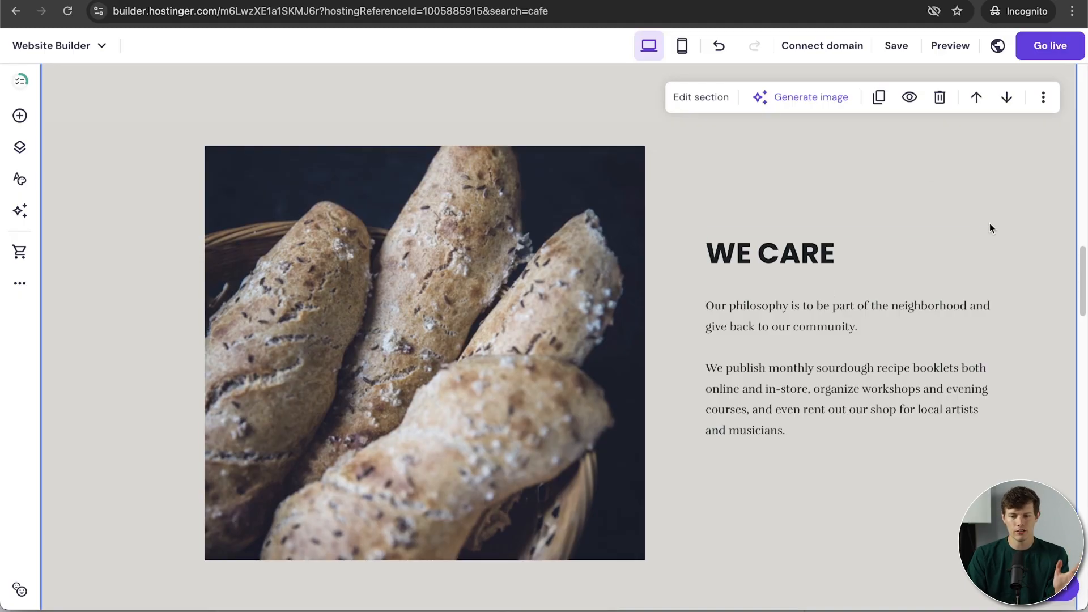
pyautogui.scroll(-1, 981, 389)
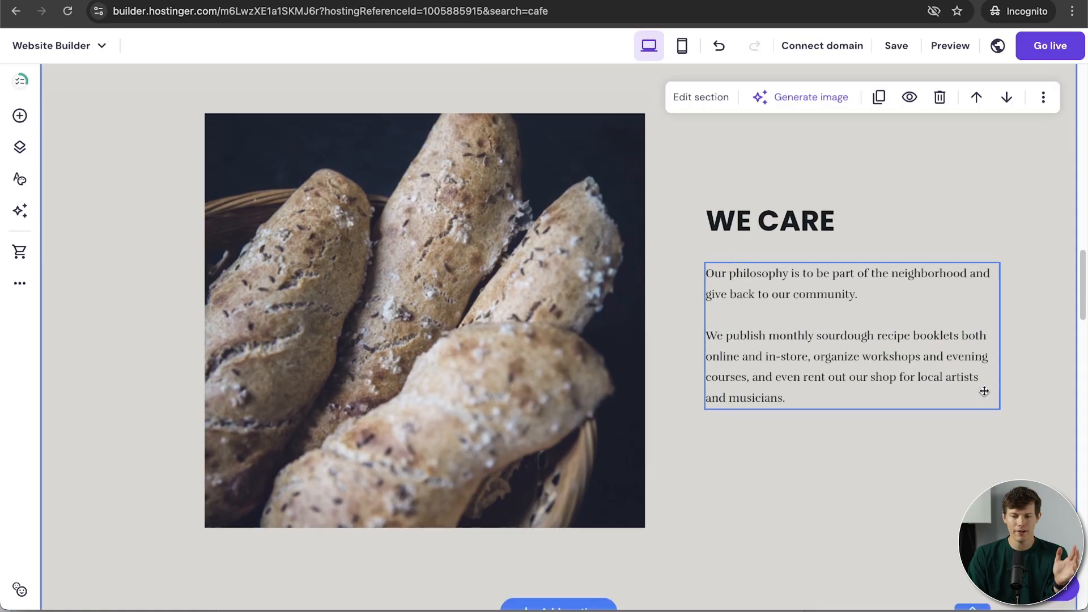
pyautogui.scroll(2, 984, 391)
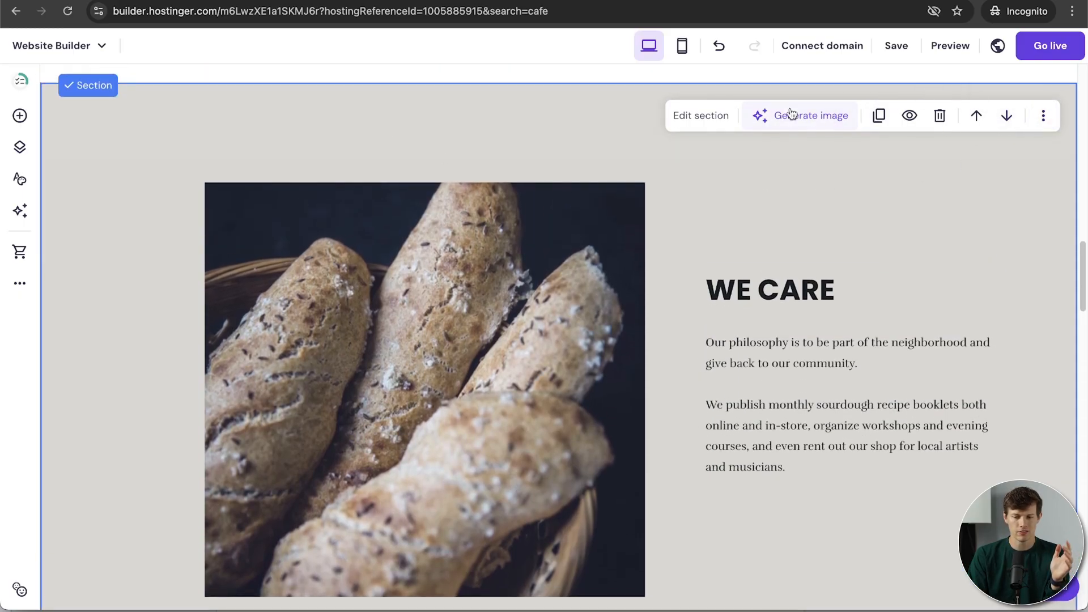
pyautogui.scroll(1, 937, 247)
pyautogui.scroll(-2, 936, 247)
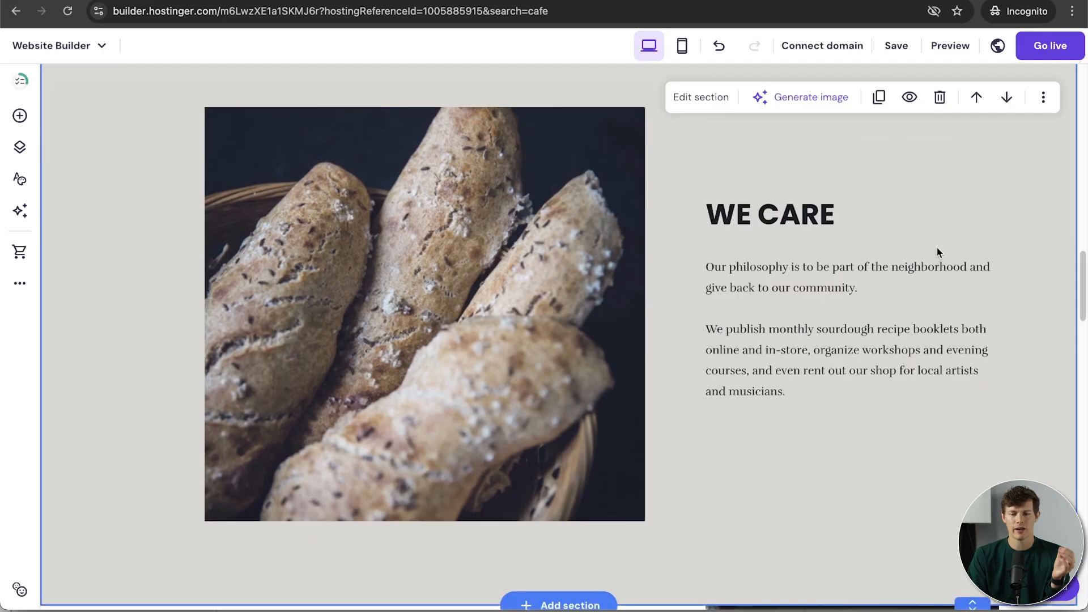
pyautogui.scroll(1, 936, 247)
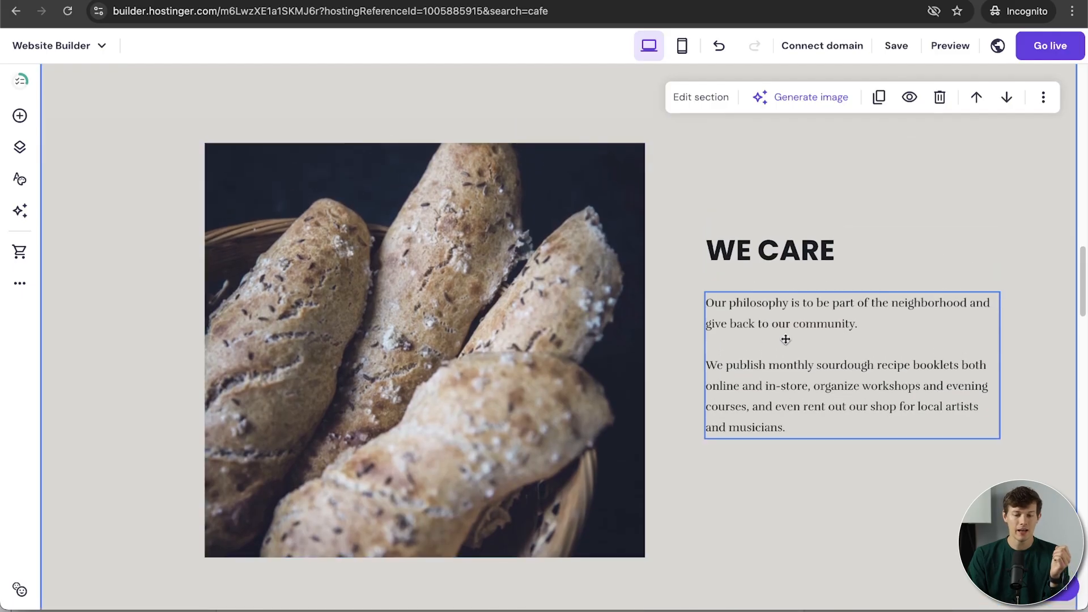
# Step: Change the heading text from WE CARE to WE LOVE COFFEE
pyautogui.click(788, 253)
pyautogui.click(789, 253)
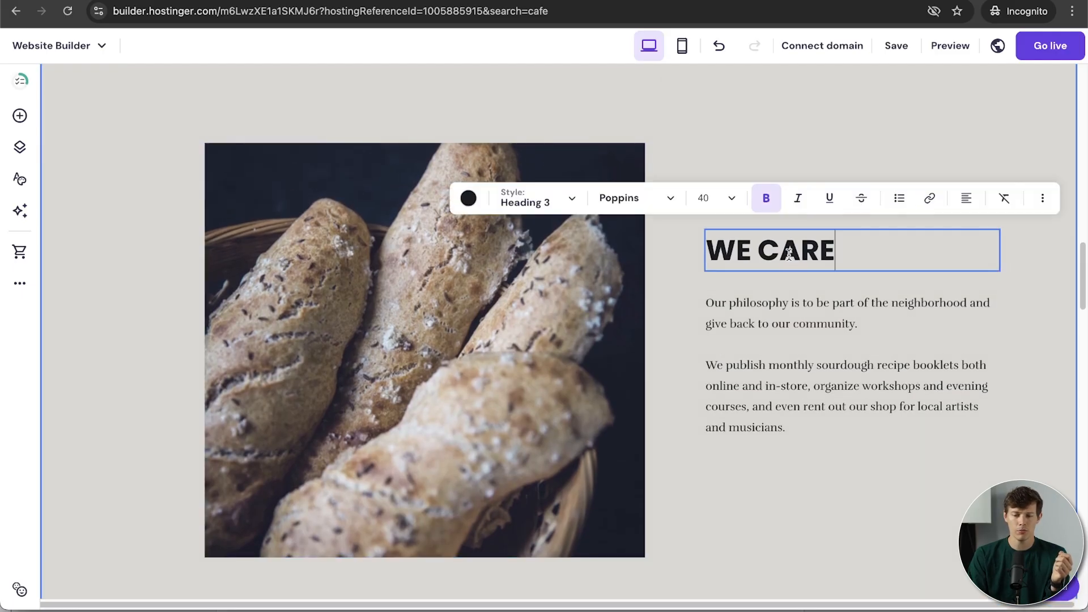
pyautogui.moveTo(851, 251); pyautogui.dragTo(719, 253)
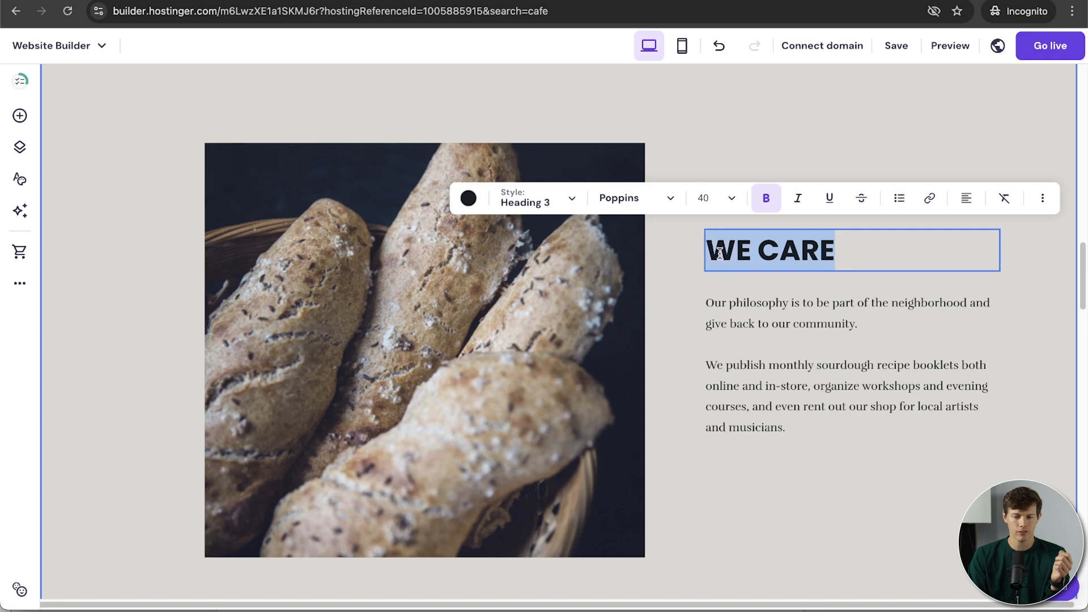
pyautogui.write('WE MA')
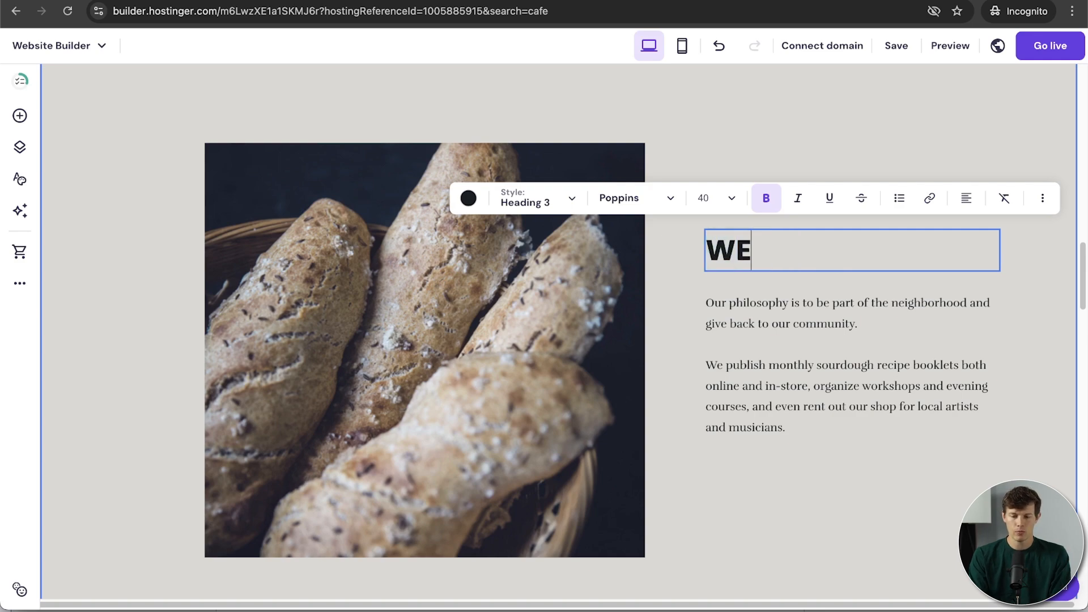
pyautogui.press('BackSpace')
pyautogui.press('BackSpace')
pyautogui.write('LOVE COFFEE')
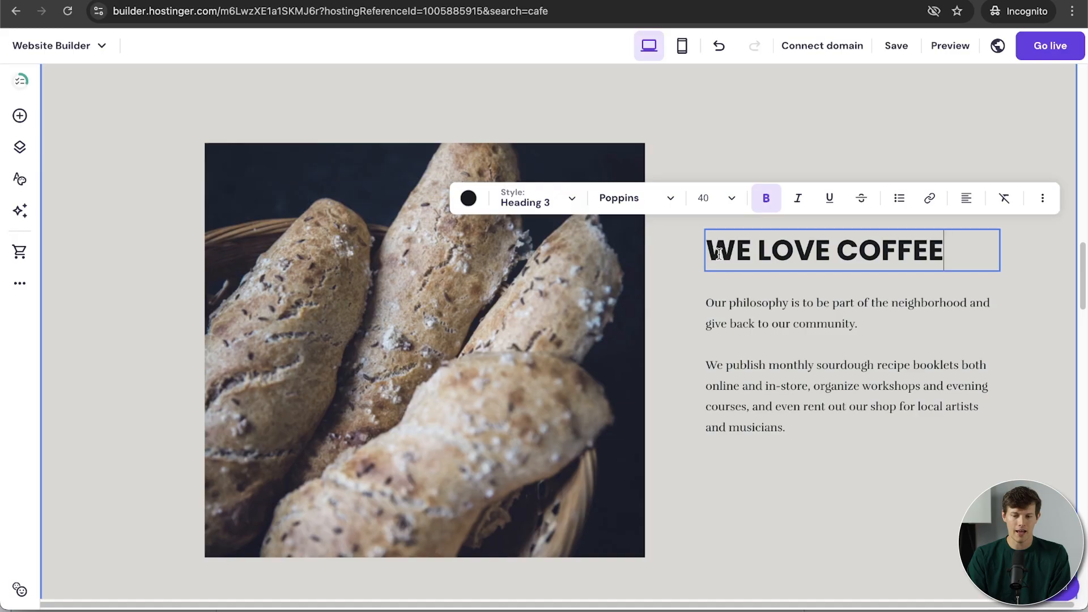
# Step: Toggle bold off and on, try 60px Heading 2, then restore 40px Heading 3
pyautogui.moveTo(957, 256); pyautogui.dragTo(711, 260)
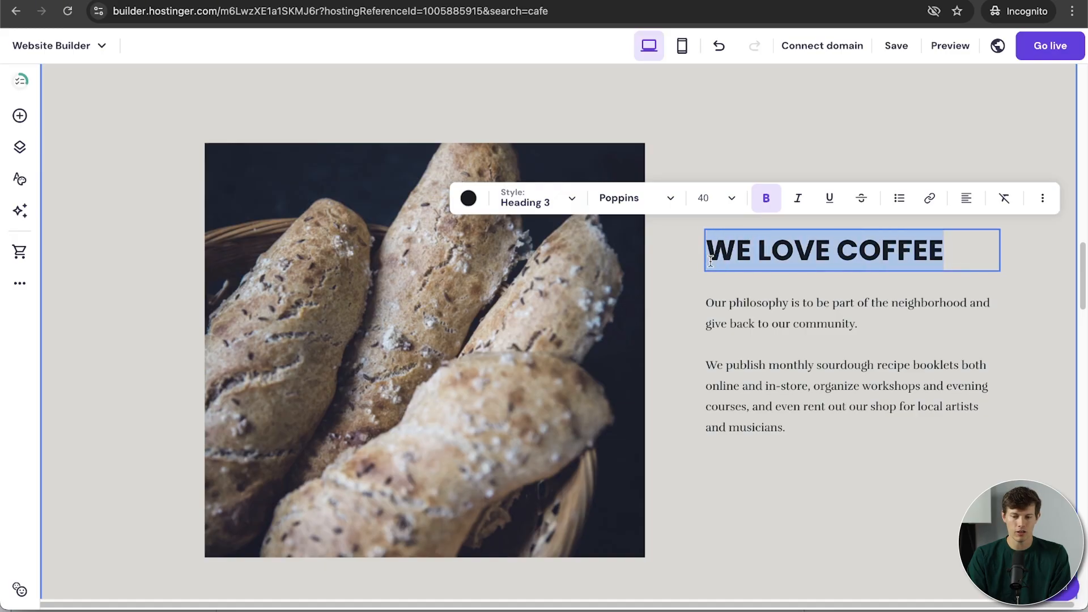
pyautogui.click(767, 199)
pyautogui.click(767, 200)
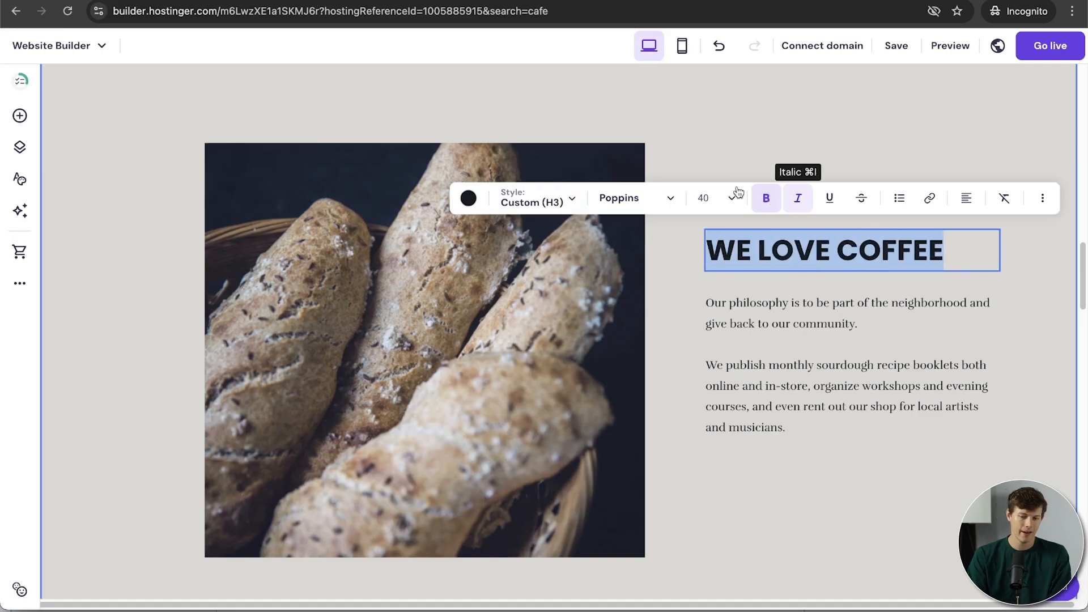
pyautogui.click(619, 202)
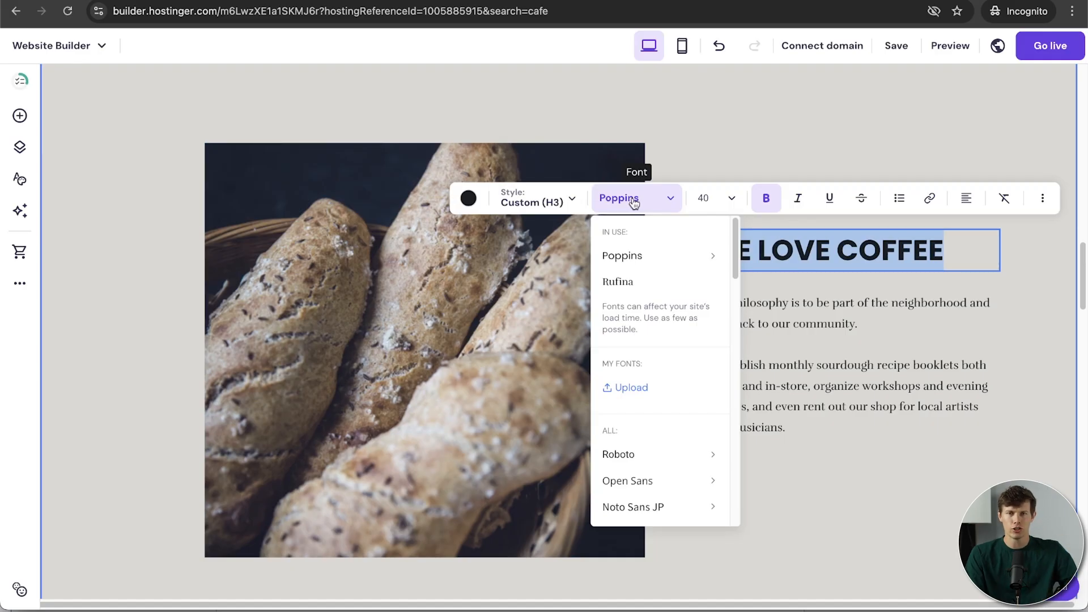
pyautogui.click(552, 202)
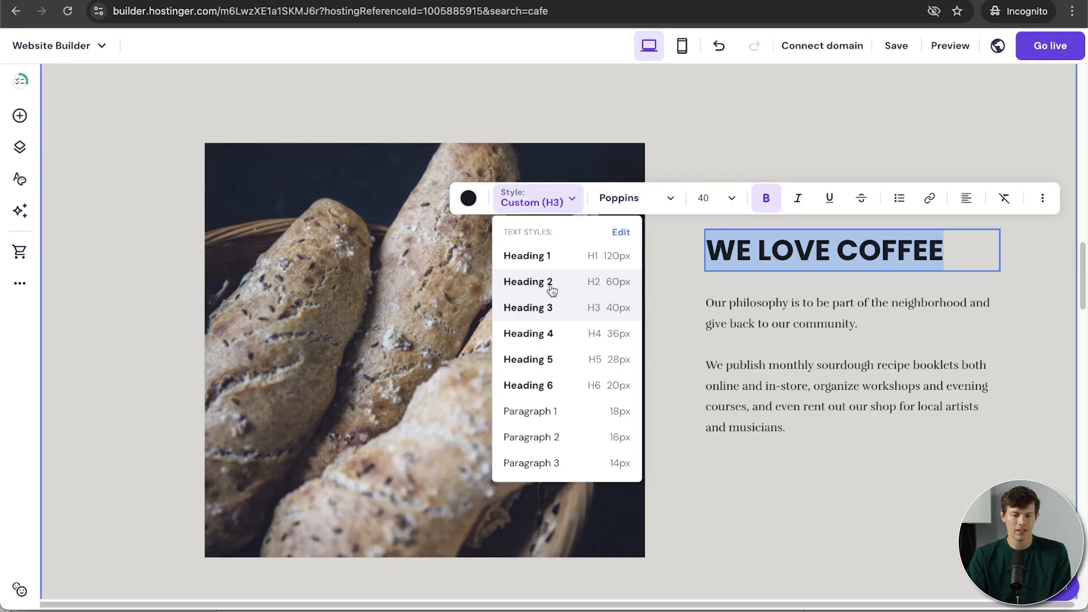
pyautogui.click(551, 290)
pyautogui.click(563, 203)
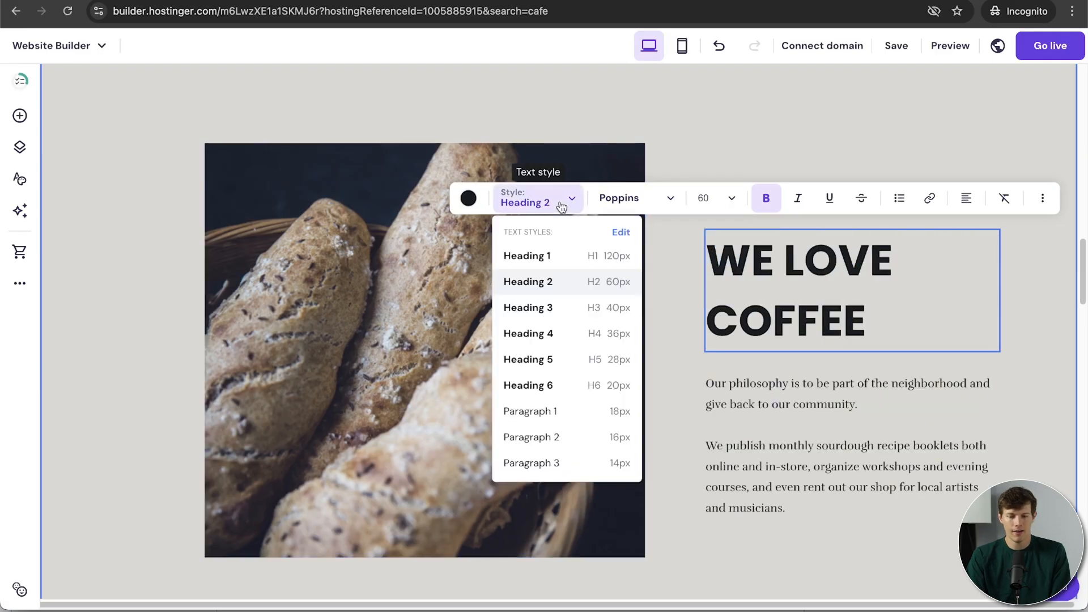
pyautogui.click(536, 307)
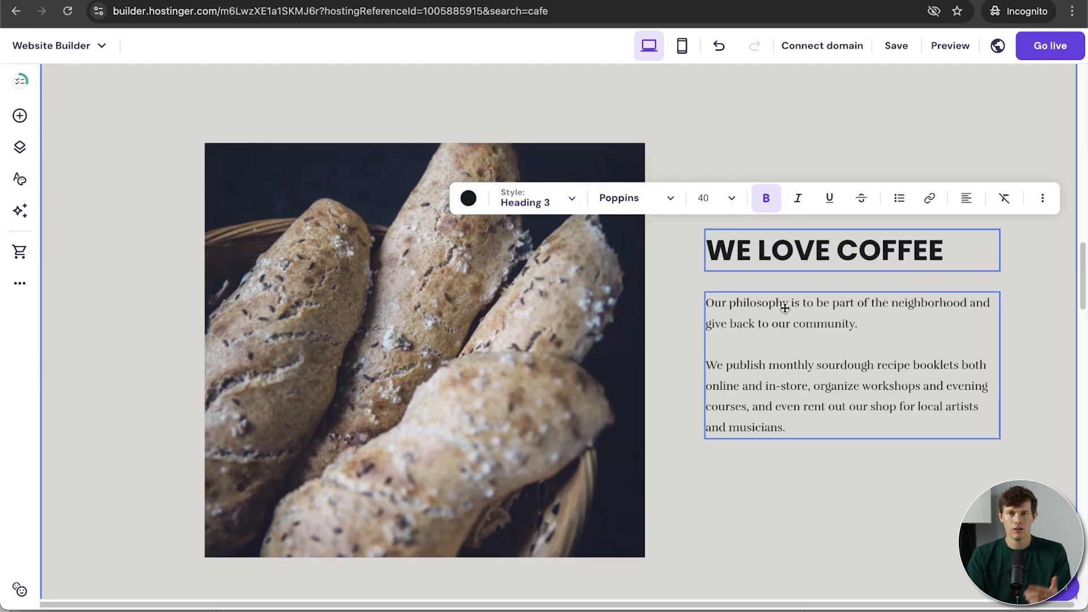
# Step: Edit the paragraph below the heading, typing 'sadasd' into it
pyautogui.click(819, 323)
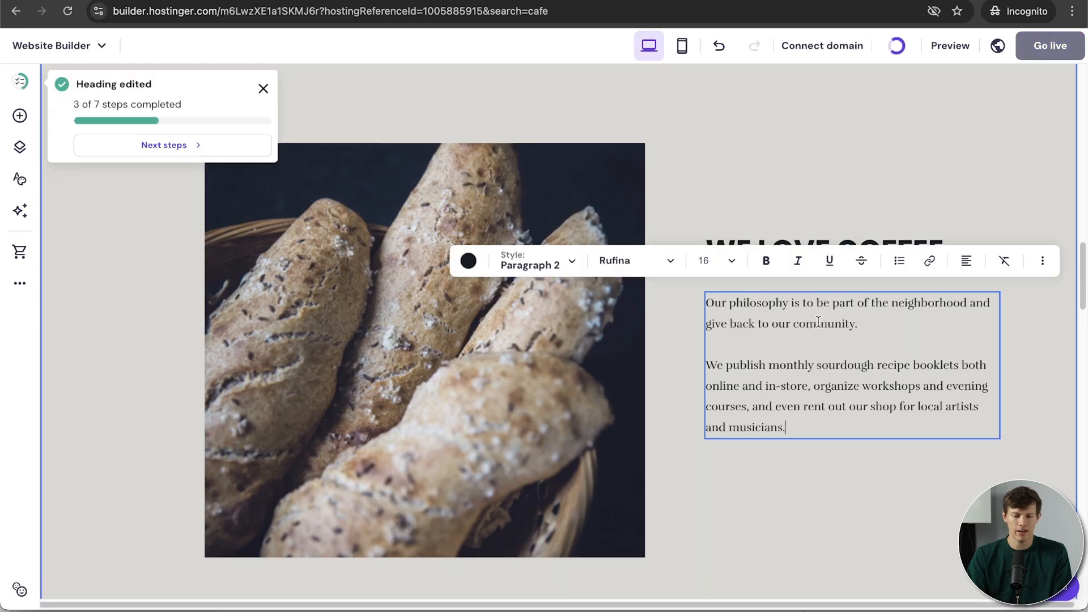
pyautogui.moveTo(794, 428); pyautogui.dragTo(706, 303)
pyautogui.click(760, 368)
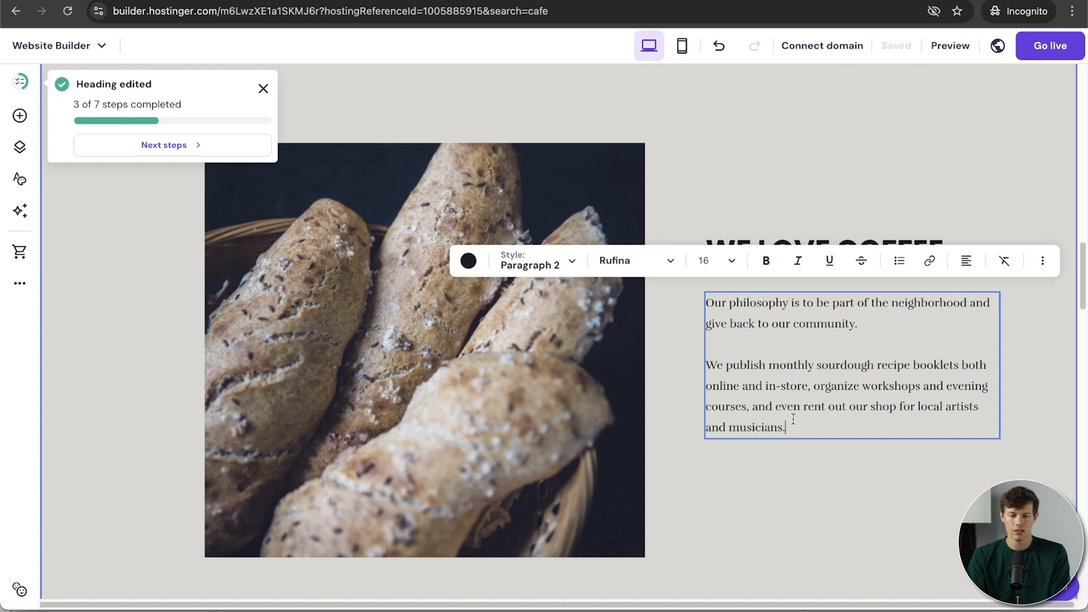
pyautogui.write('sadasd')
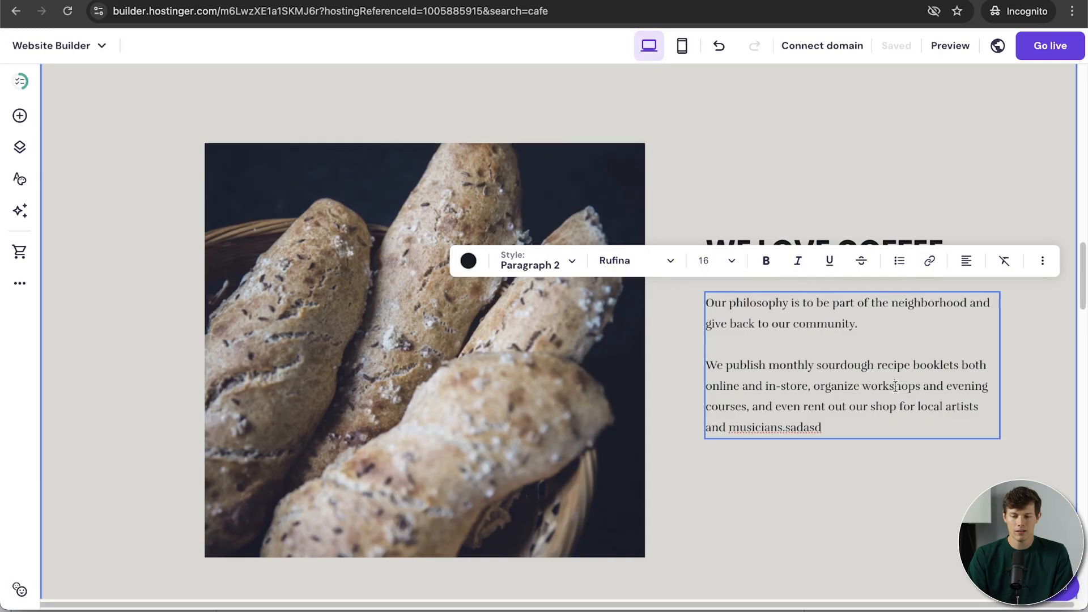
# Step: Link the words 'sourdough recipe' to the Contact page
pyautogui.moveTo(815, 366); pyautogui.dragTo(899, 363)
pyautogui.click(929, 260)
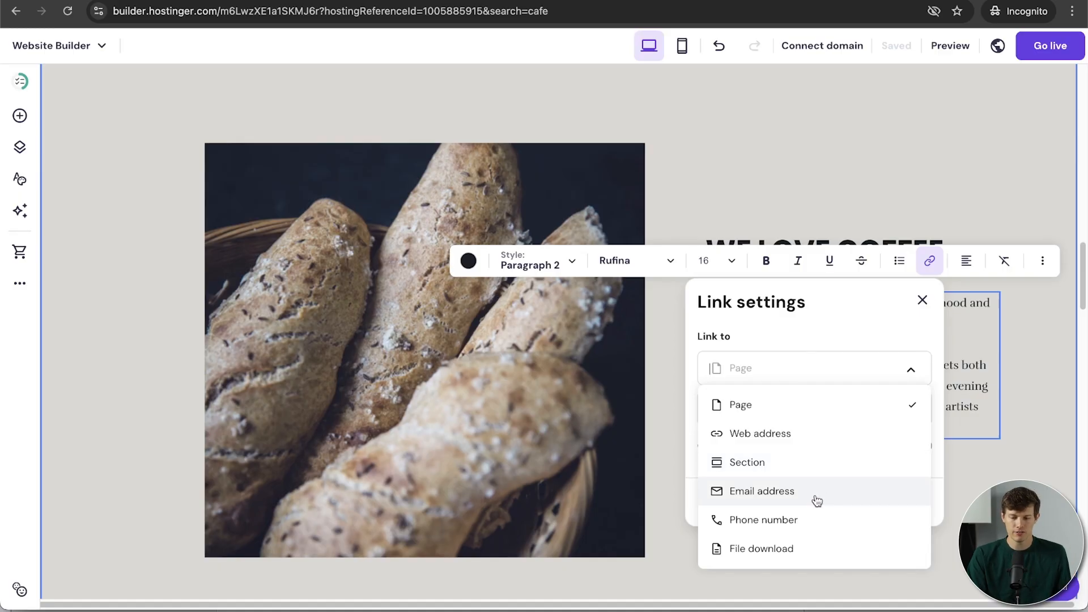
pyautogui.click(819, 405)
pyautogui.click(833, 411)
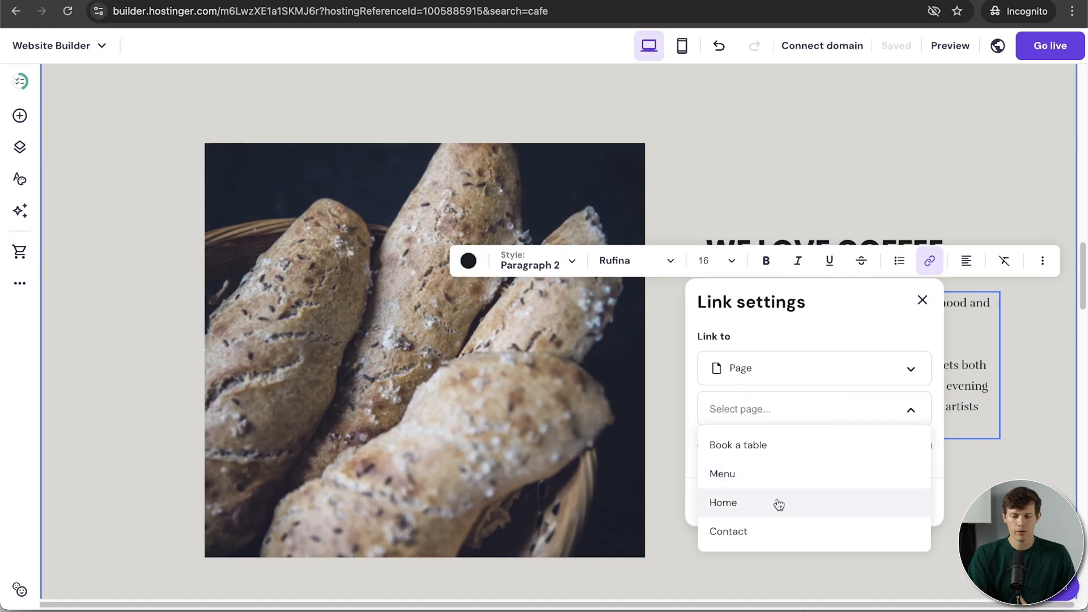
pyautogui.click(768, 529)
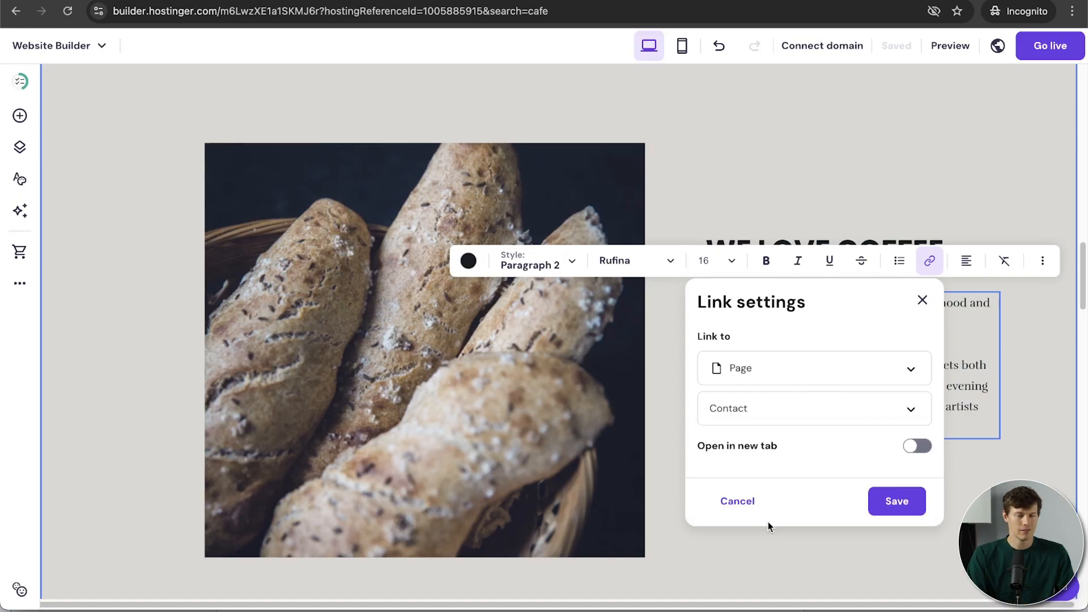
pyautogui.click(898, 503)
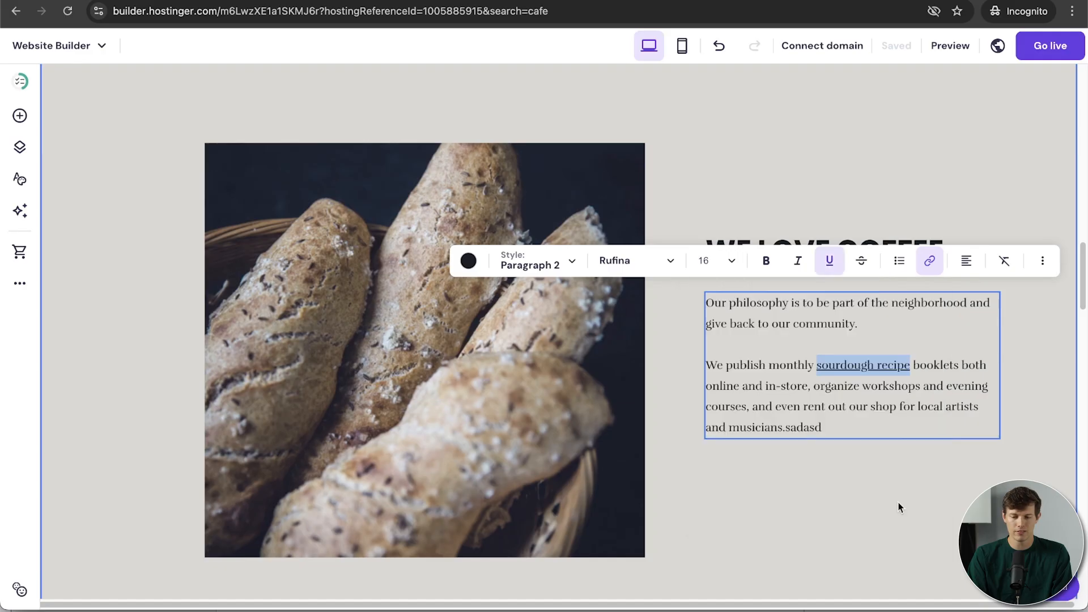
# Step: Make the sourdough recipe link open in a new tab and save it
pyautogui.click(929, 260)
pyautogui.click(918, 447)
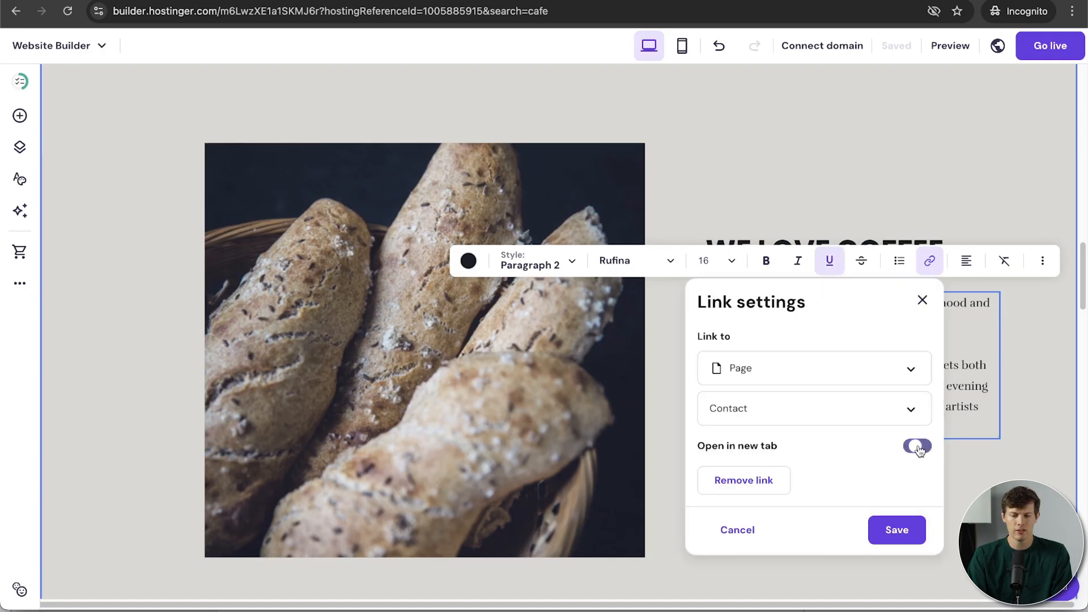
pyautogui.click(902, 534)
pyautogui.click(902, 533)
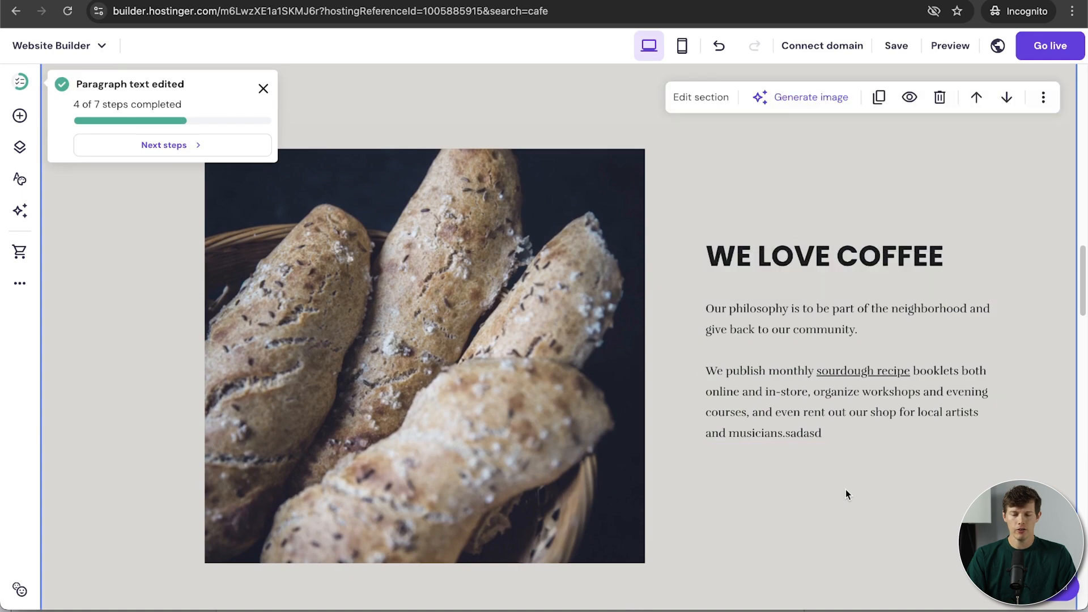
# Step: Generate an AI image of 'cup of coffee in a rustic coffee shop with warm lighting and a cozy feel'
pyautogui.click(569, 396)
pyautogui.scroll(2, 469, 351)
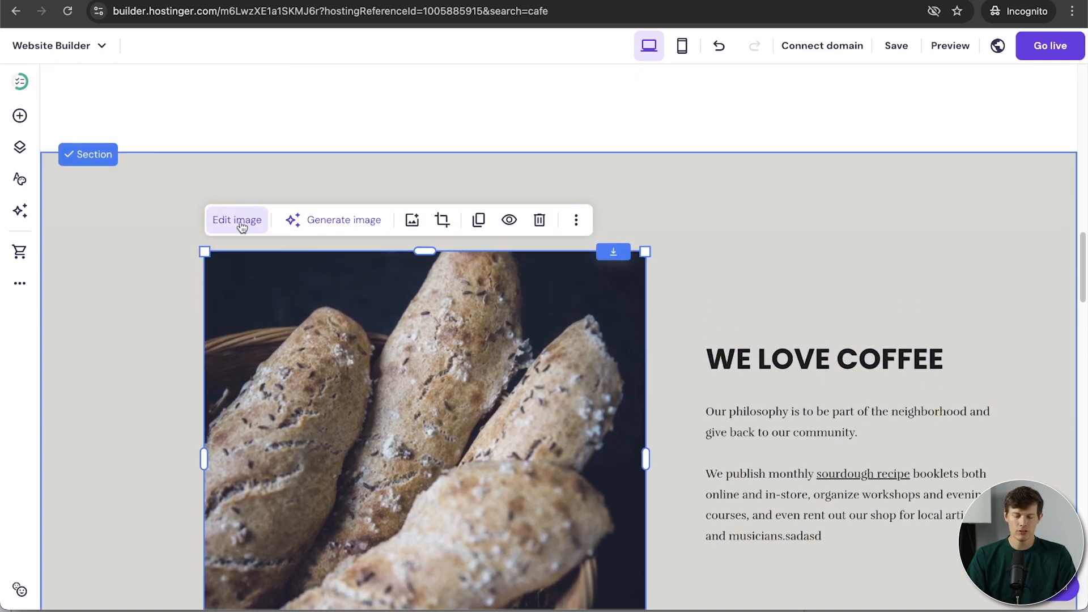
pyautogui.click(313, 226)
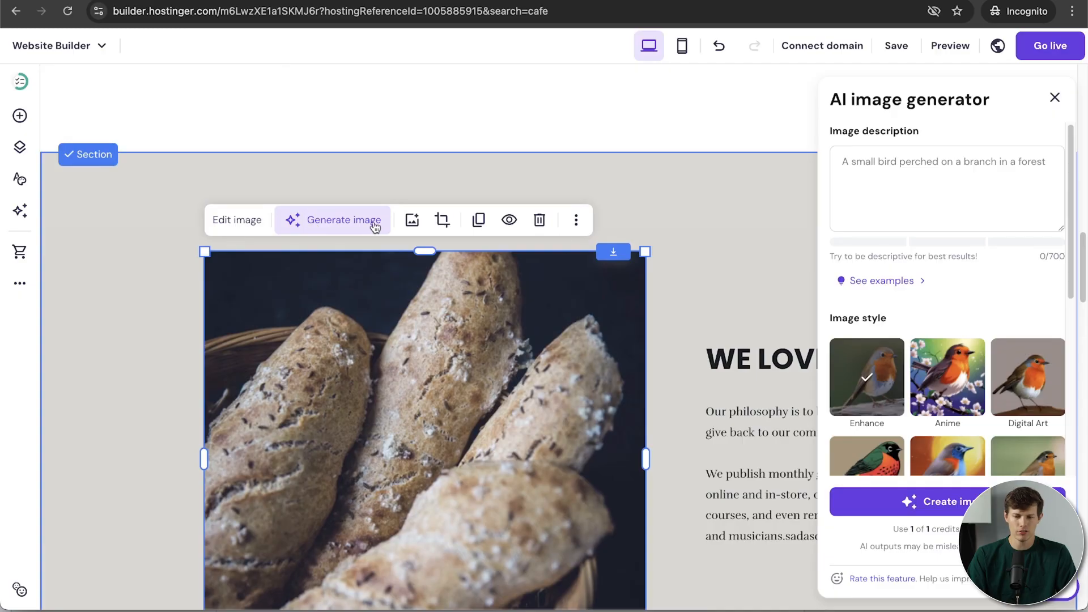
pyautogui.click(913, 195)
pyautogui.write('a coffee shop')
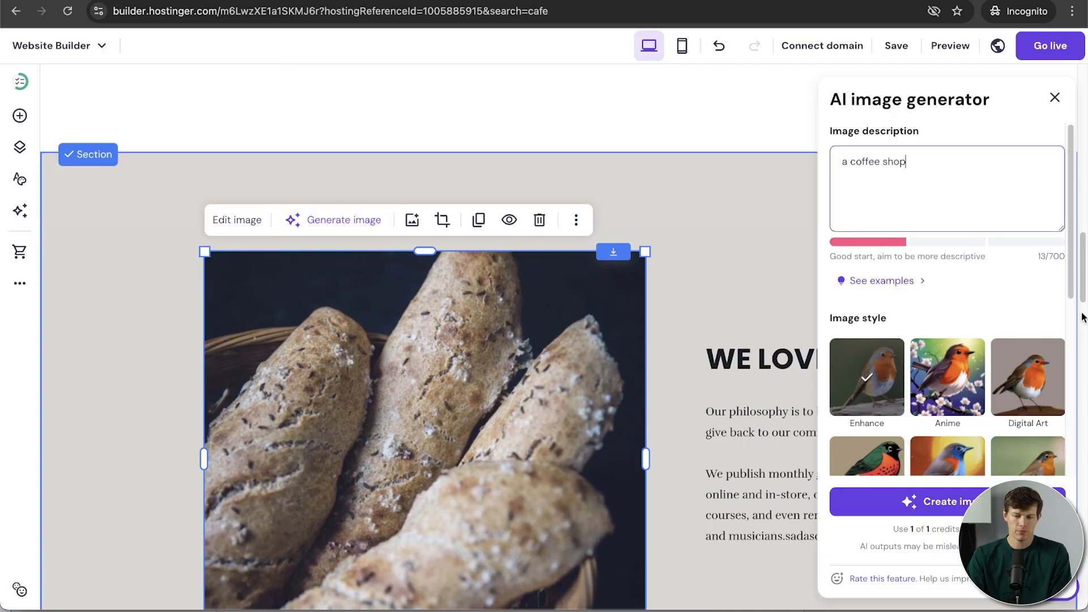
pyautogui.press('BackSpace')
pyautogui.press('BackSpace')
pyautogui.press('BackSpace')
pyautogui.press('BackSpace')
pyautogui.press('BackSpace')
pyautogui.press('BackSpace')
pyautogui.press('BackSpace')
pyautogui.press('BackSpace')
pyautogui.press('BackSpace')
pyautogui.press('BackSpace')
pyautogui.press('BackSpace')
pyautogui.write('cup of coffee in a rustic coffee shop with warm lighting and a cozy feel')
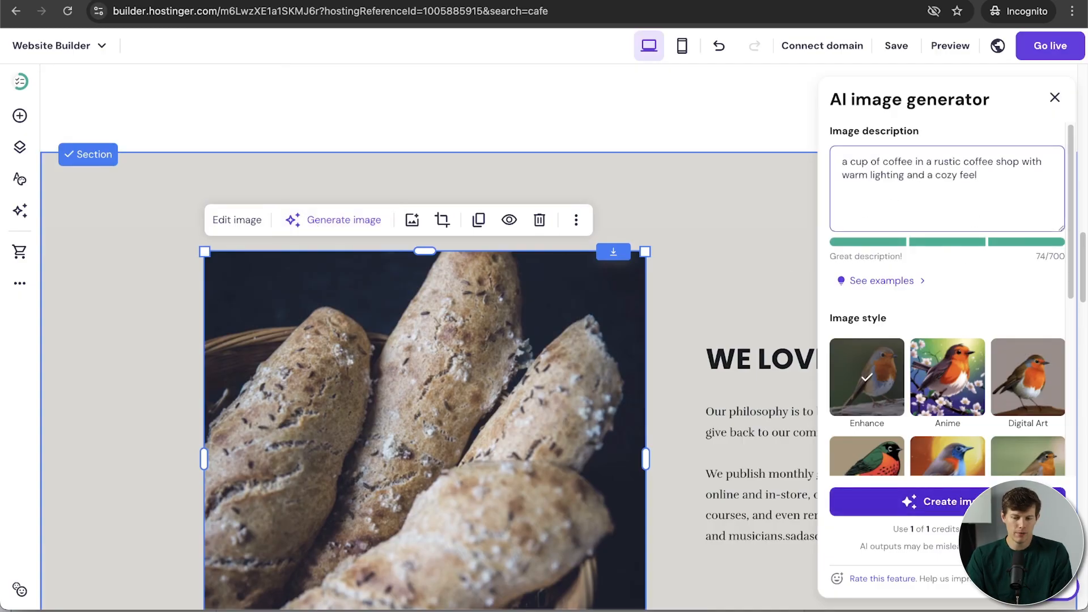
pyautogui.click(940, 502)
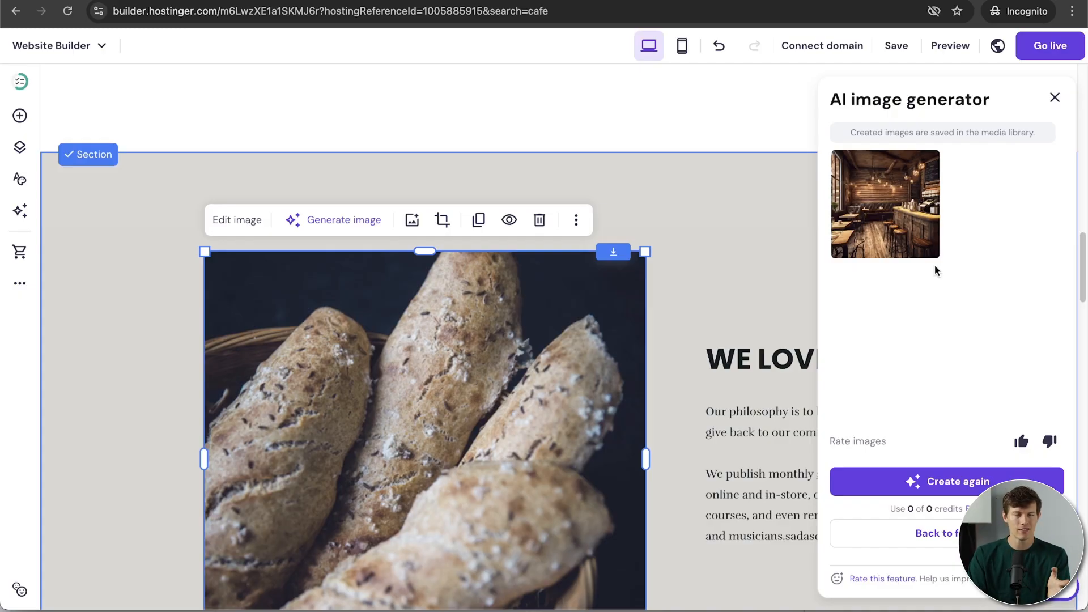
# Step: Place the generated café image in place of the bread photo and close the generator
pyautogui.click(893, 218)
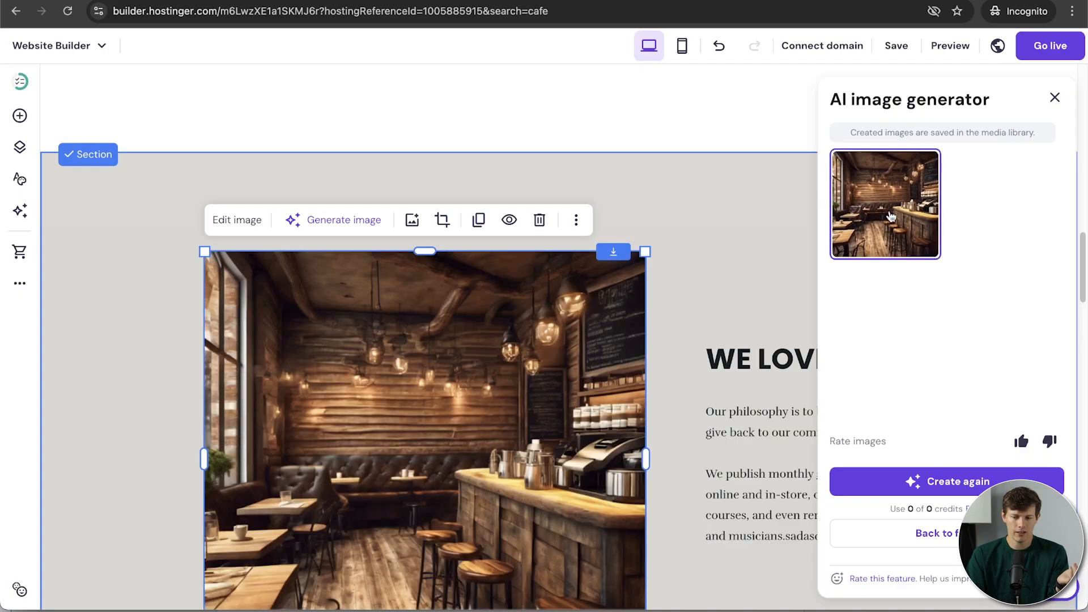
pyautogui.scroll(-3, 689, 392)
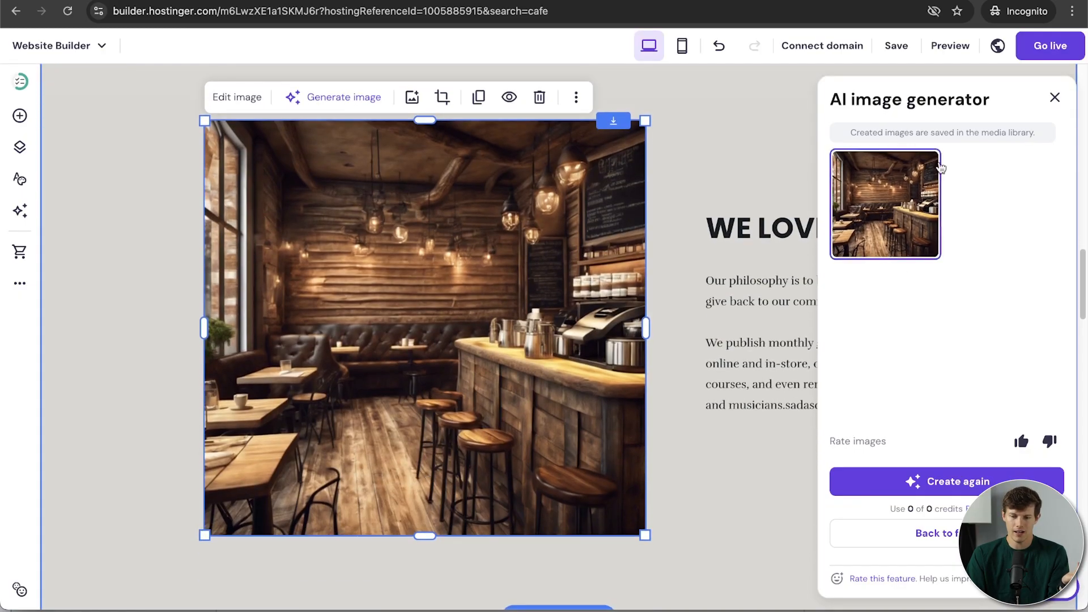
pyautogui.click(1054, 100)
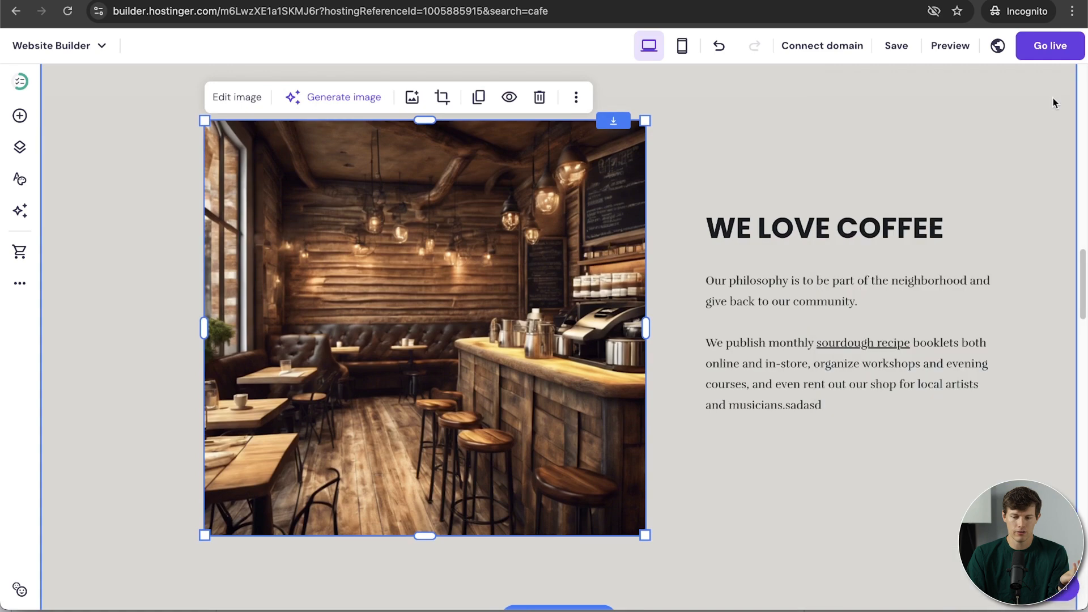
pyautogui.scroll(2, 912, 486)
pyautogui.scroll(-2, 912, 487)
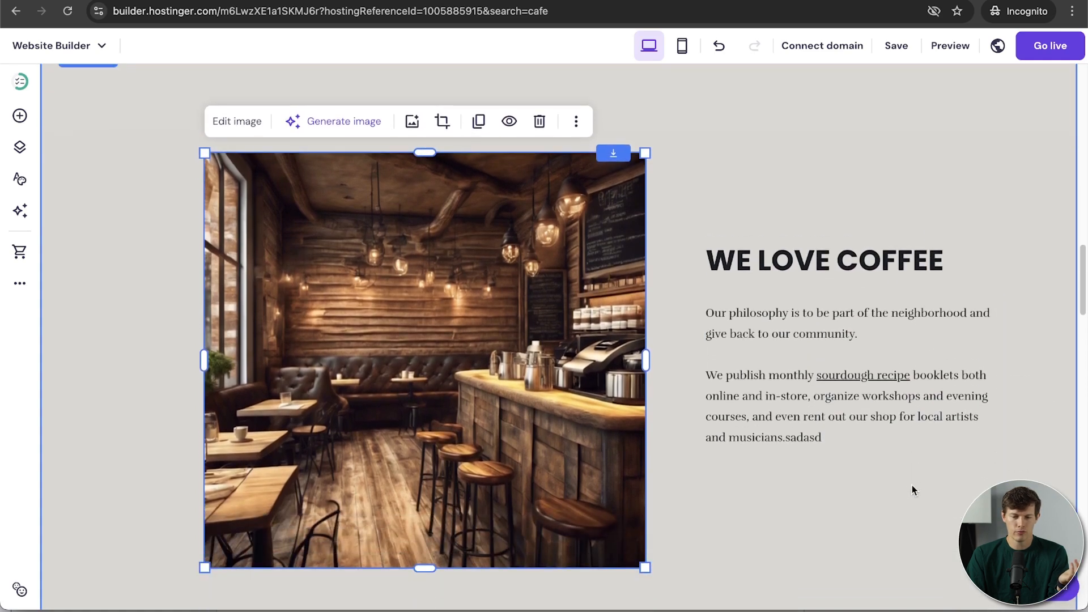
pyautogui.scroll(1, 912, 486)
pyautogui.click(839, 488)
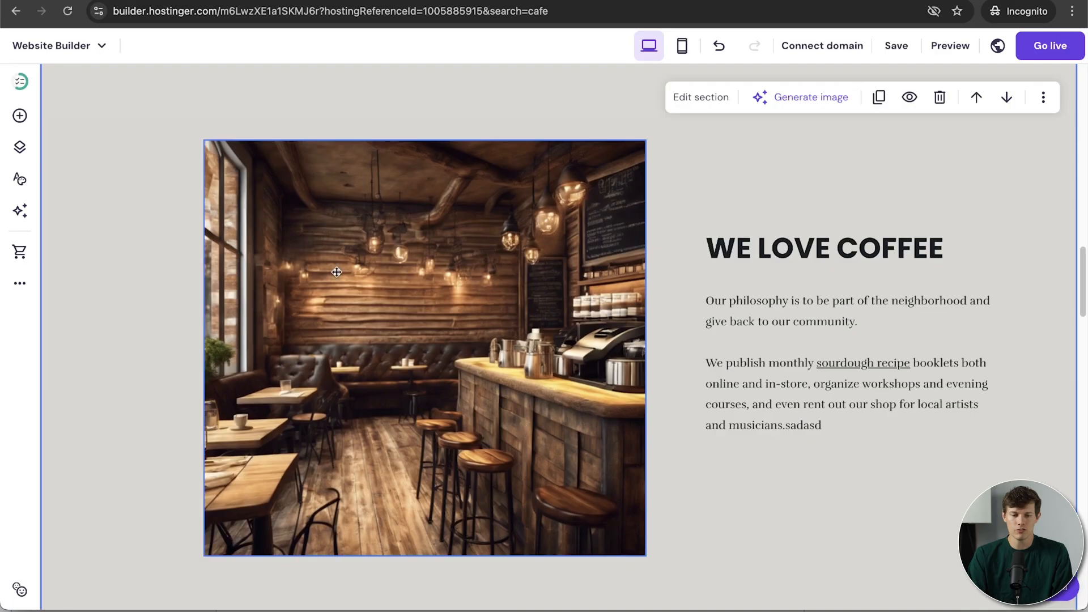
# Step: Drag a Button element below the WE LOVE COFFEE paragraph, widen it, and open its settings
pyautogui.click(19, 117)
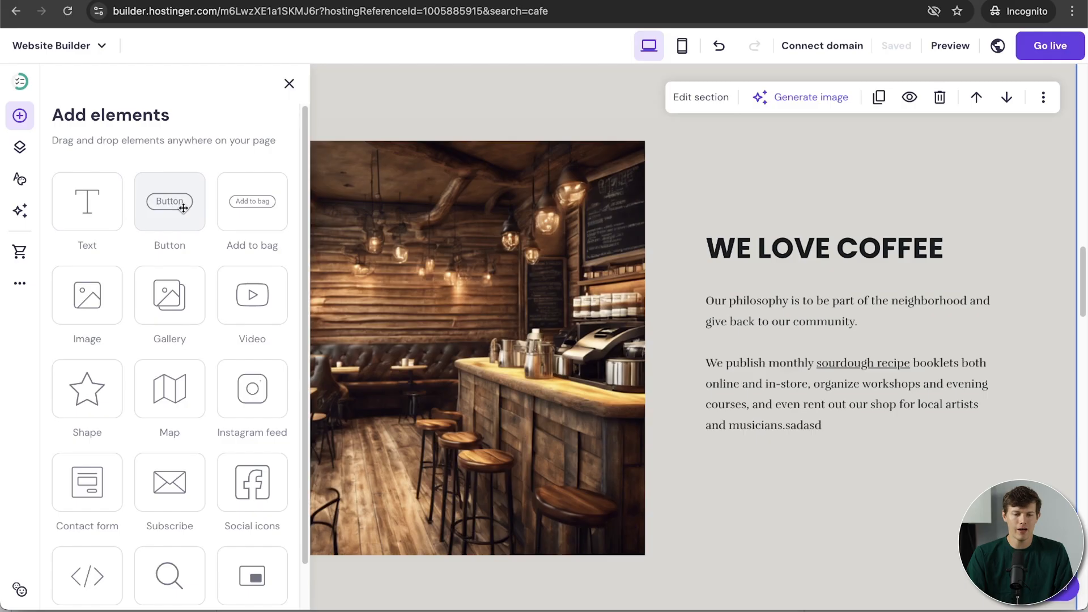
pyautogui.moveTo(178, 203); pyautogui.dragTo(747, 435)
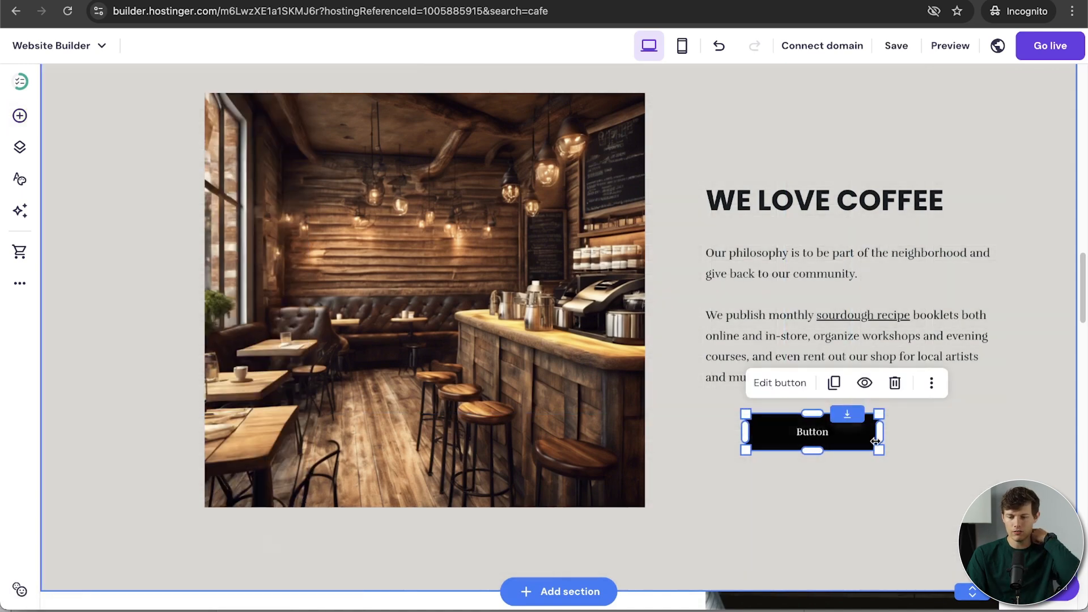
pyautogui.moveTo(879, 449); pyautogui.dragTo(911, 459)
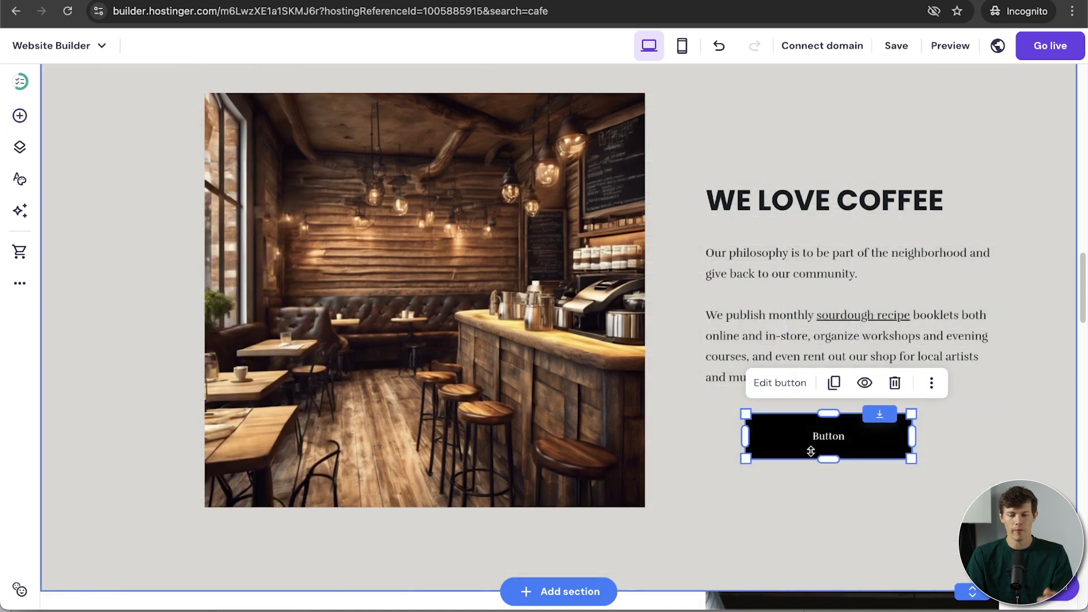
pyautogui.doubleClick(834, 436)
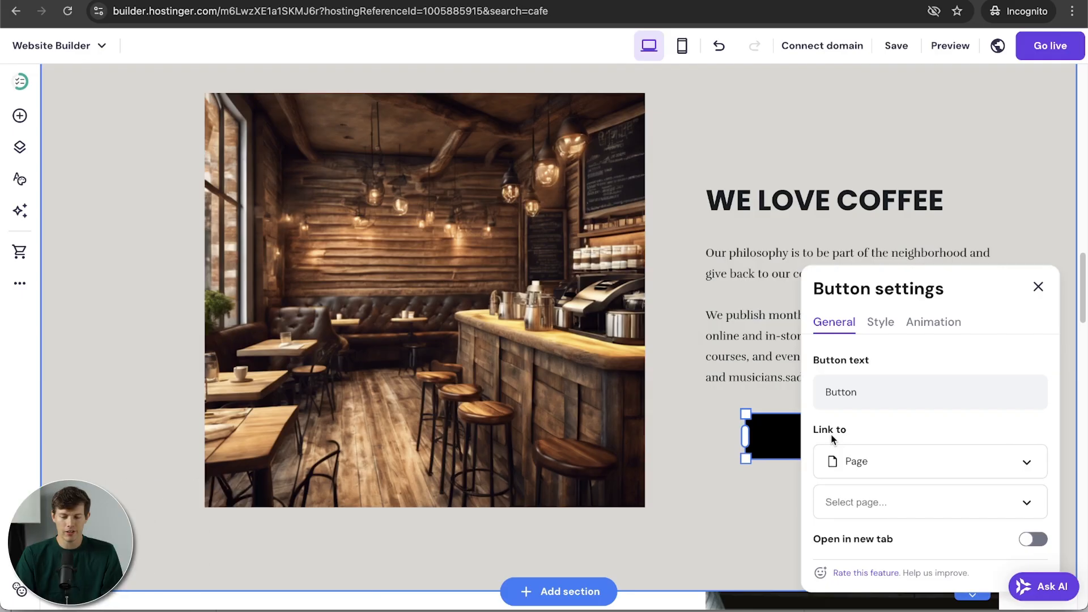
# Step: Label the button 'Order Now' and link it to the Menu page, opening in a new tab
pyautogui.scroll(-3, 903, 433)
pyautogui.scroll(2, 903, 433)
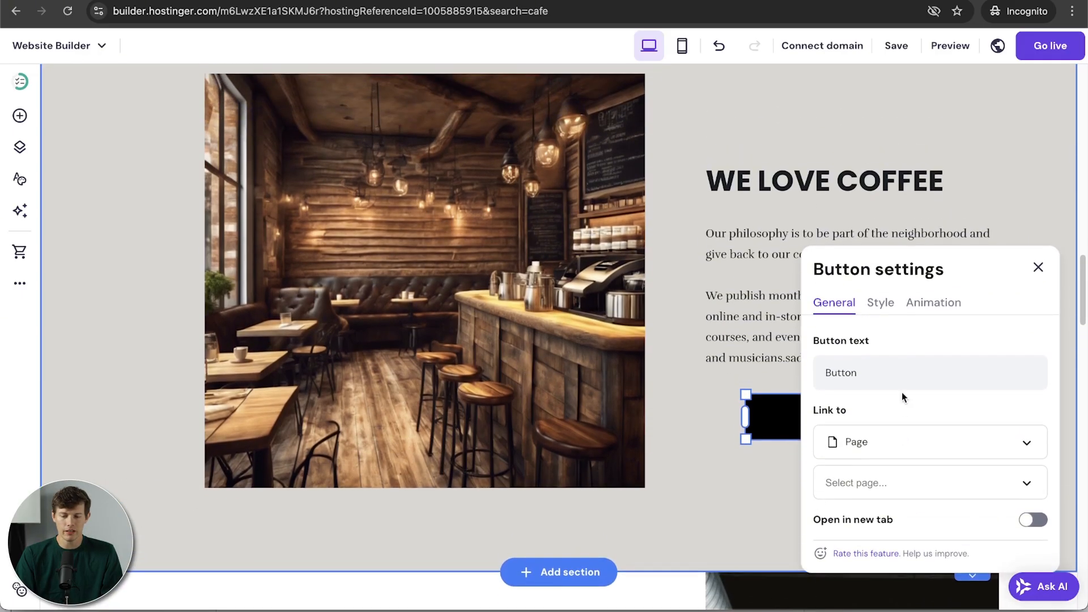
pyautogui.click(892, 369)
pyautogui.hotkey('ctrl', 'a')
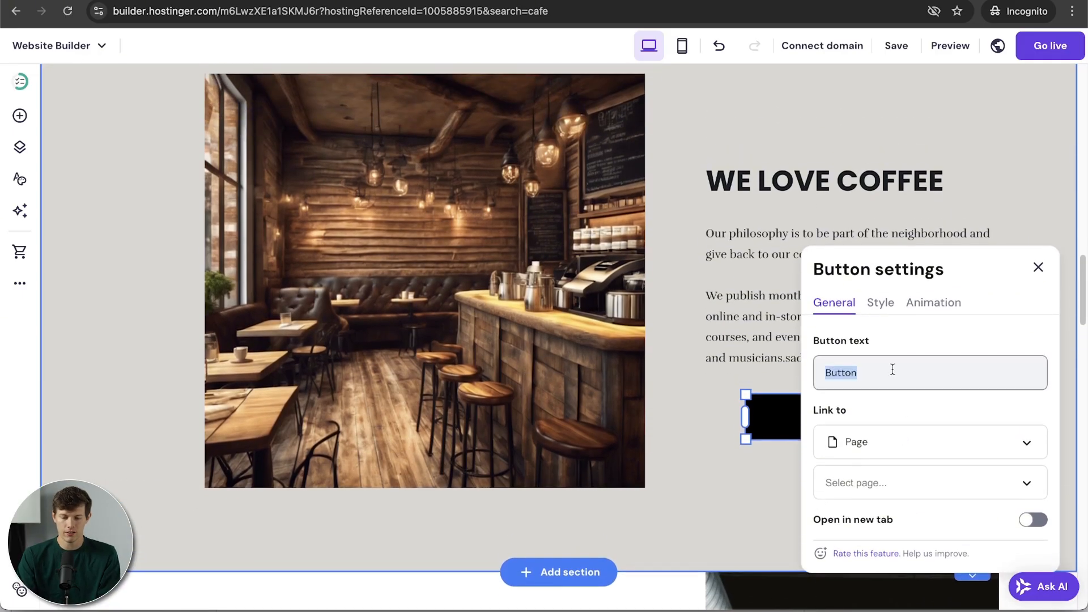
pyautogui.write('Order Now')
pyautogui.click(913, 485)
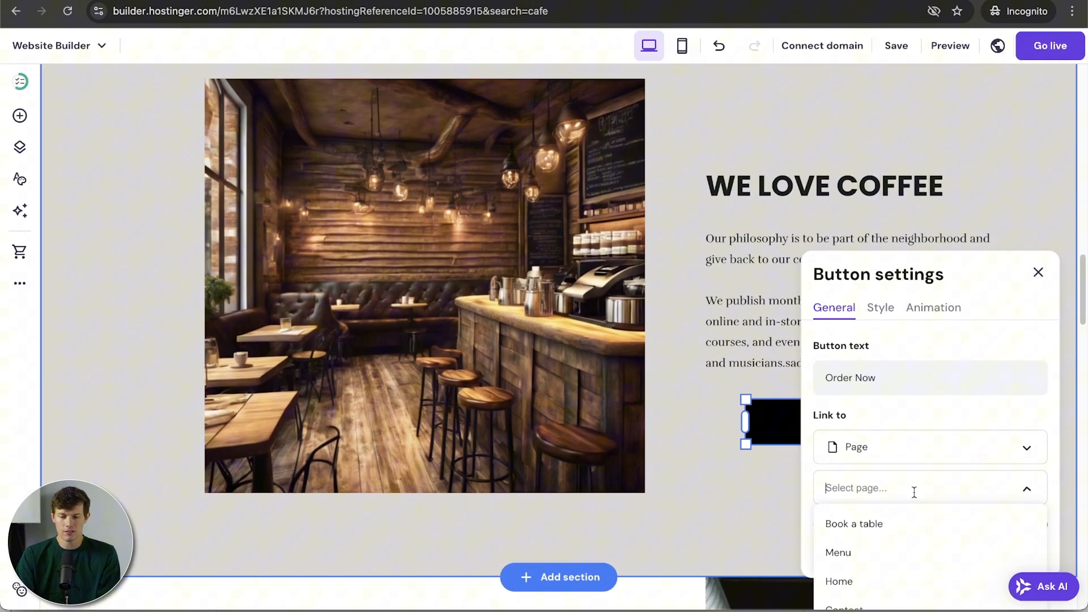
pyautogui.click(842, 553)
pyautogui.scroll(-2, 957, 460)
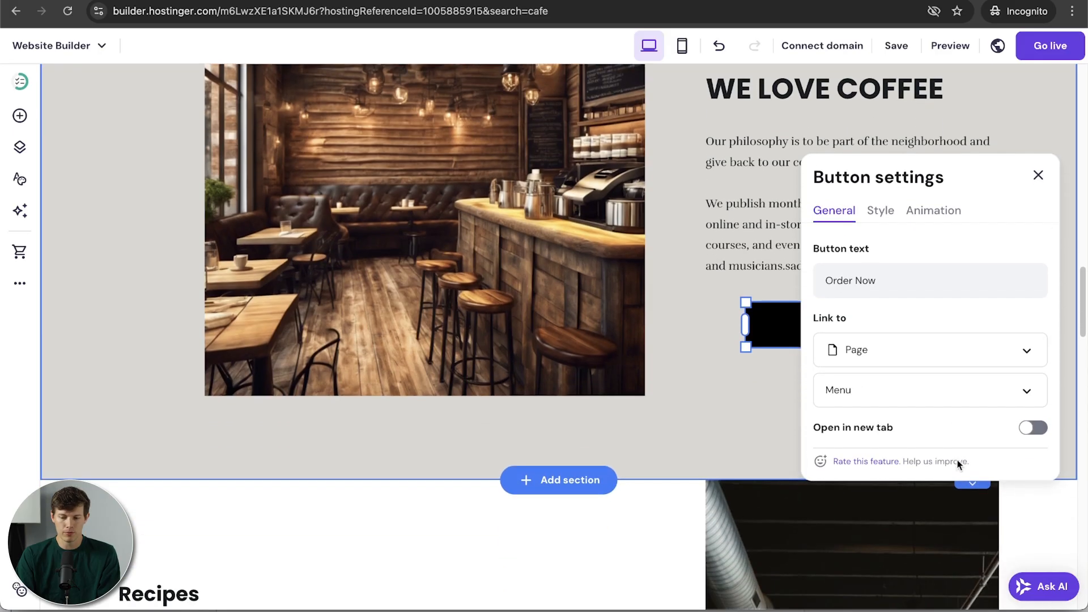
pyautogui.click(1032, 427)
pyautogui.scroll(2, 907, 283)
# Step: Round the button's corners by raising its corner radius
pyautogui.click(879, 245)
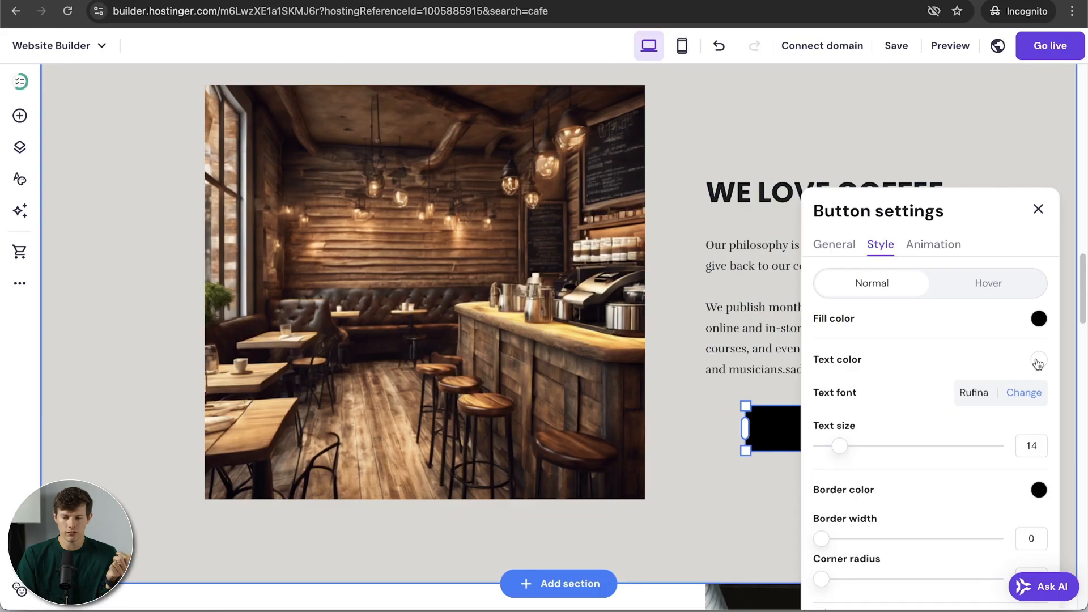
pyautogui.scroll(-1, 920, 414)
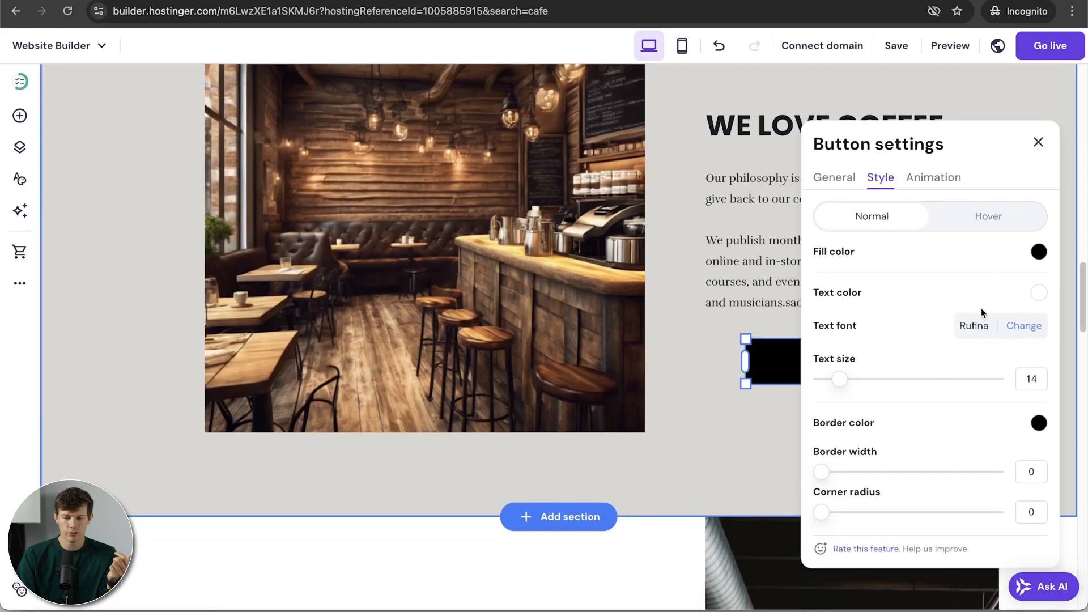
pyautogui.scroll(-1, 859, 449)
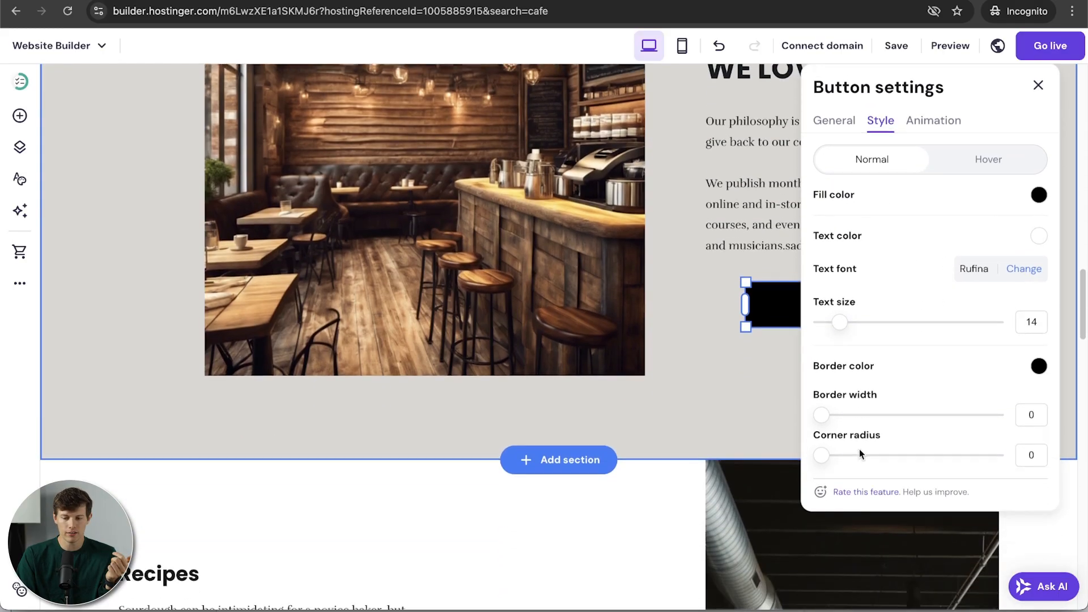
pyautogui.scroll(1, 859, 448)
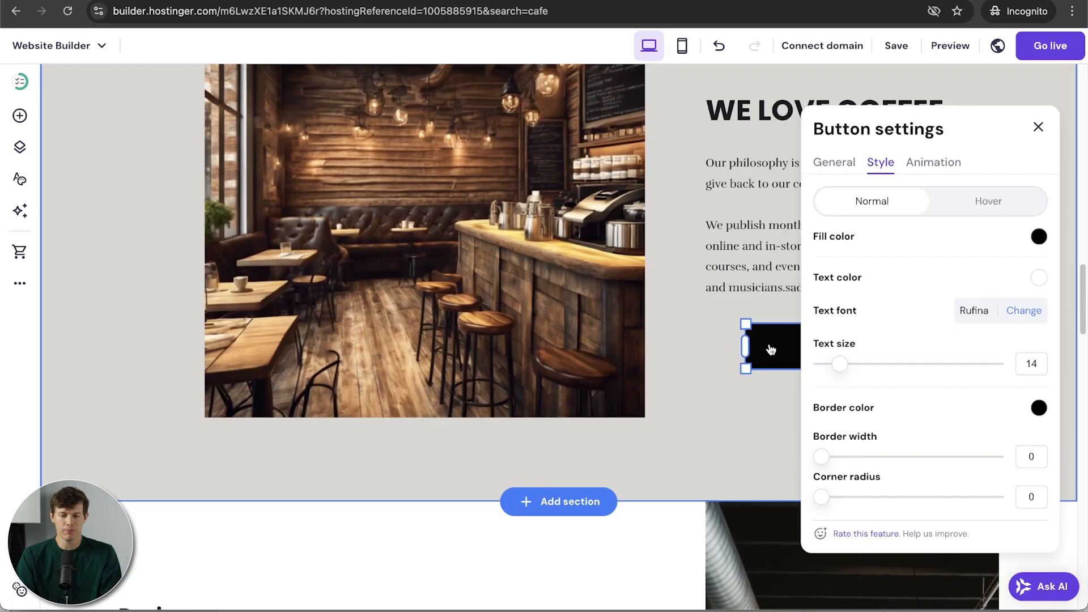
pyautogui.moveTo(821, 497); pyautogui.dragTo(883, 501)
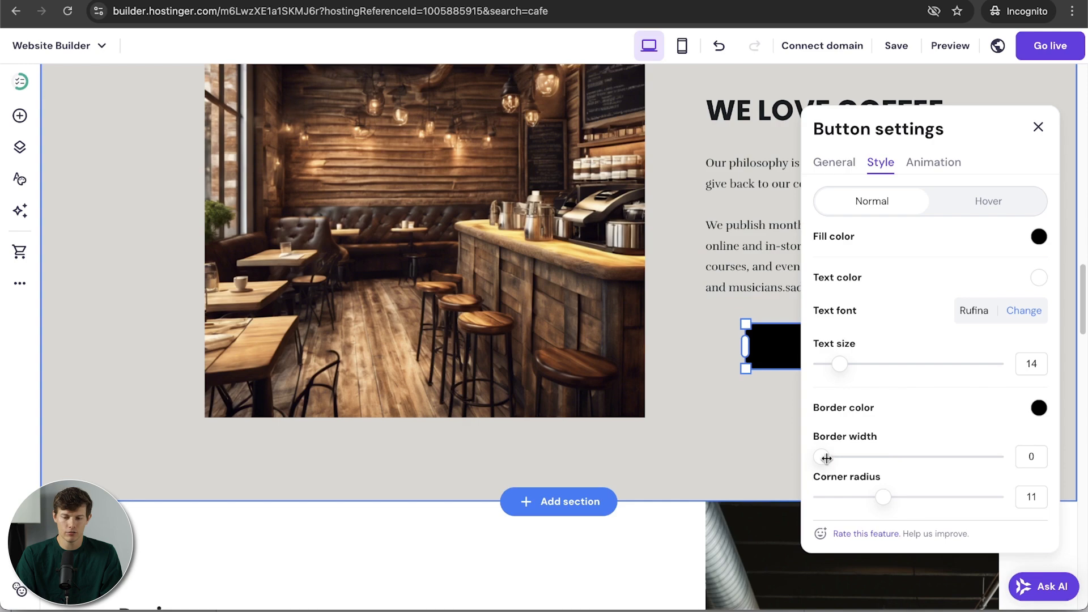
pyautogui.click(1038, 128)
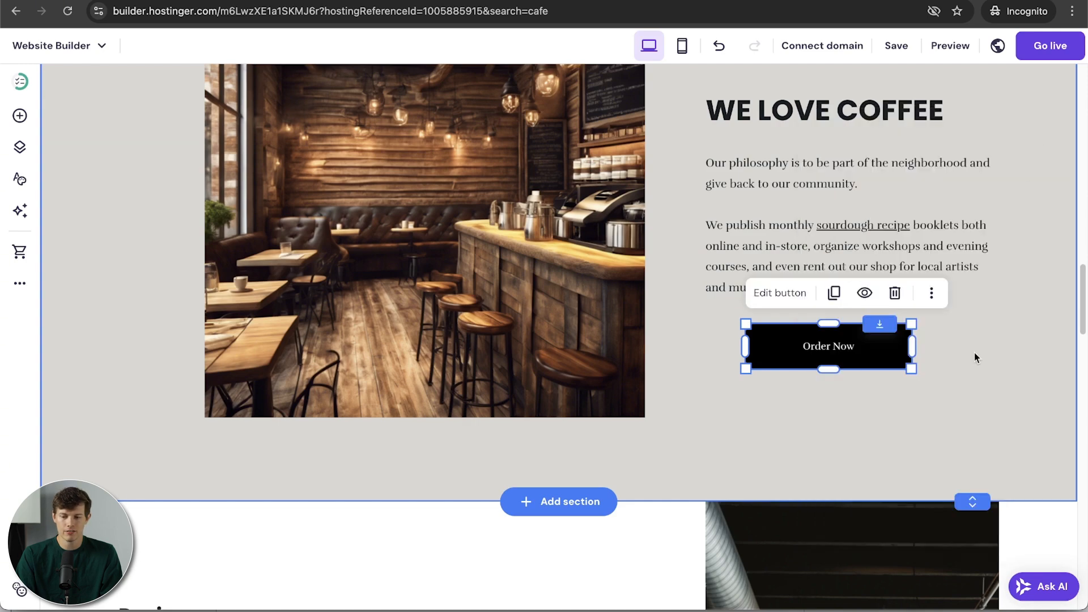
pyautogui.click(974, 353)
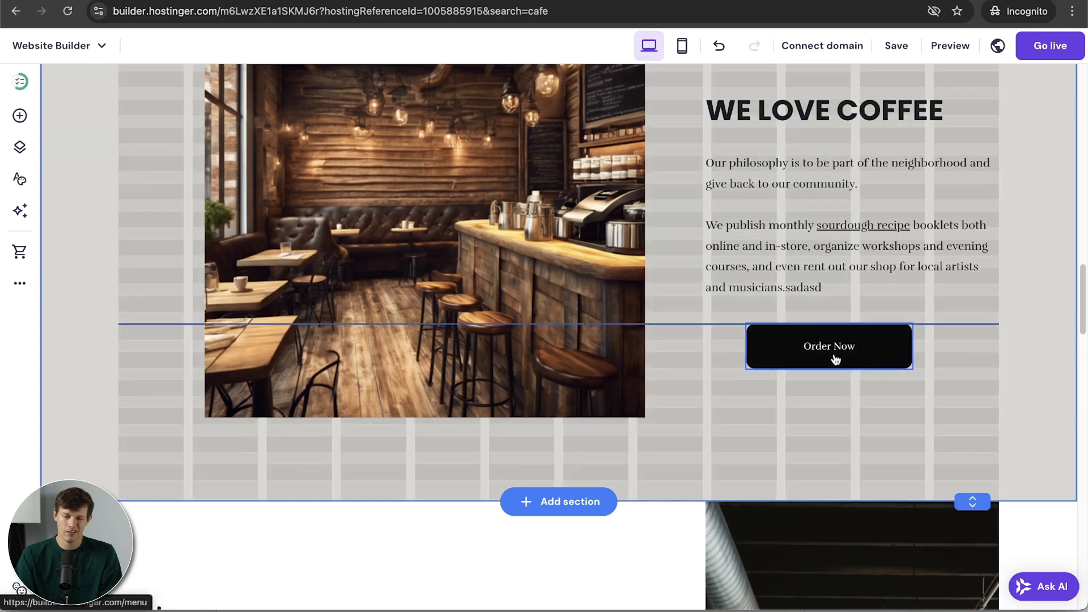
# Step: Enlarge the Order Now button's text to size 20
pyautogui.click(838, 362)
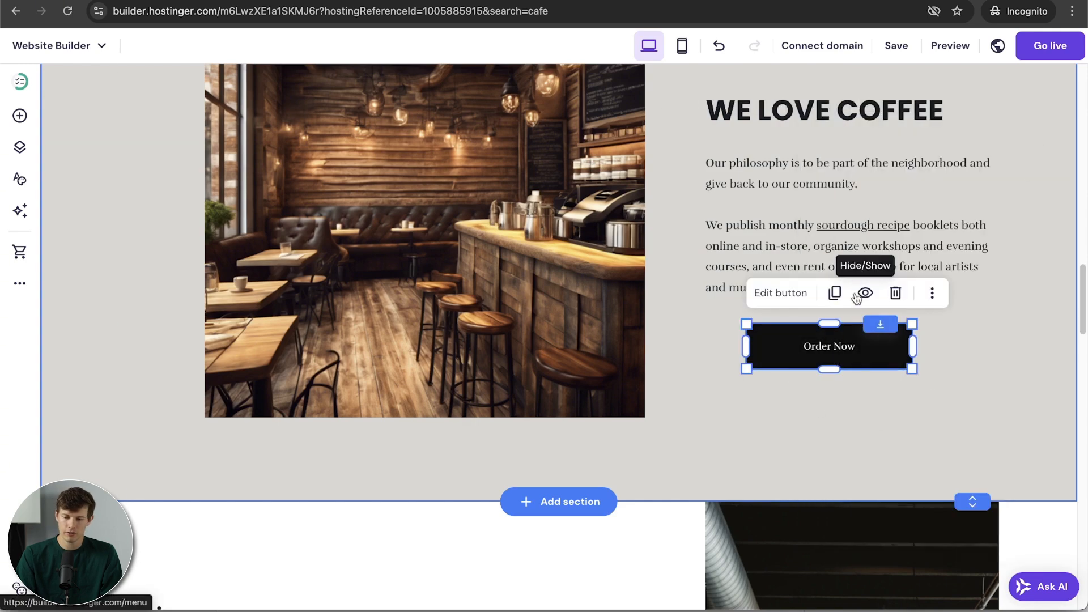
pyautogui.click(779, 294)
pyautogui.click(883, 324)
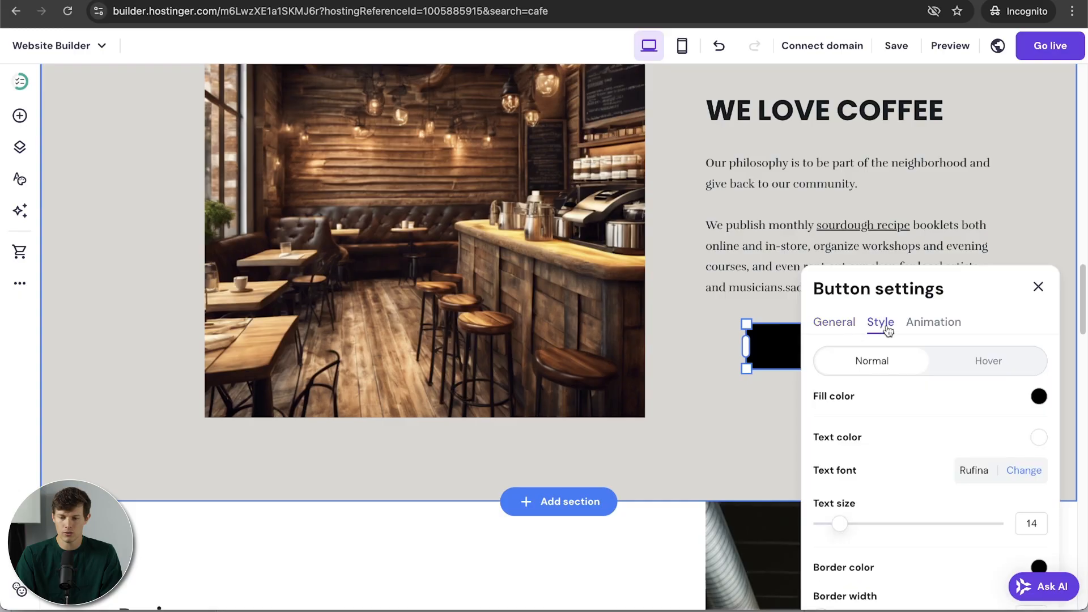
pyautogui.moveTo(839, 523); pyautogui.dragTo(874, 525)
pyautogui.click(979, 292)
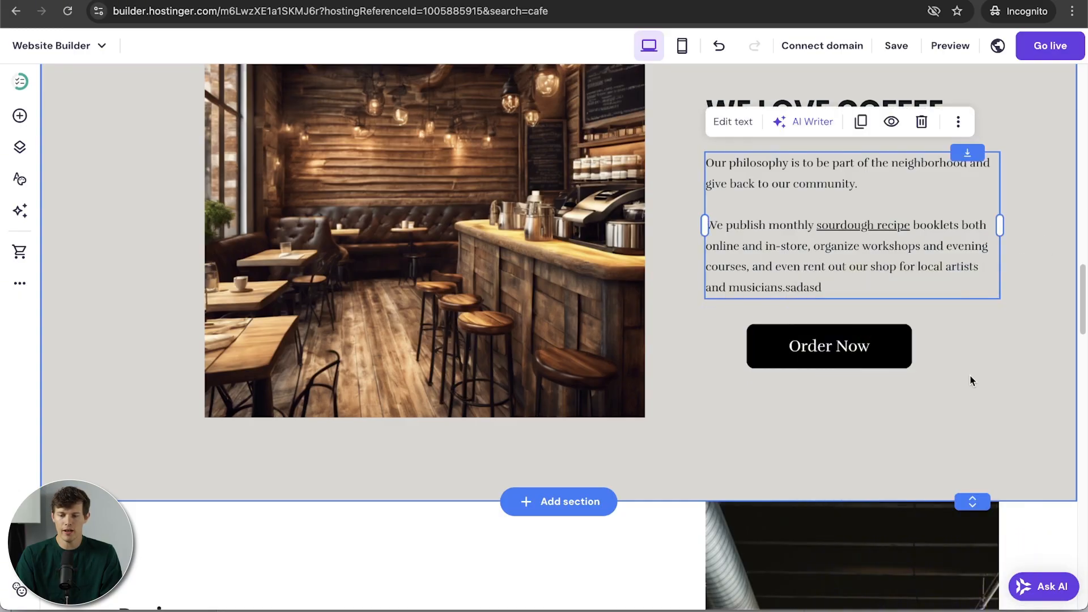
pyautogui.click(970, 375)
# Step: Nudge the Order Now button into alignment beneath the paragraph
pyautogui.scroll(3, 841, 393)
pyautogui.moveTo(839, 451); pyautogui.dragTo(849, 444)
pyautogui.click(843, 501)
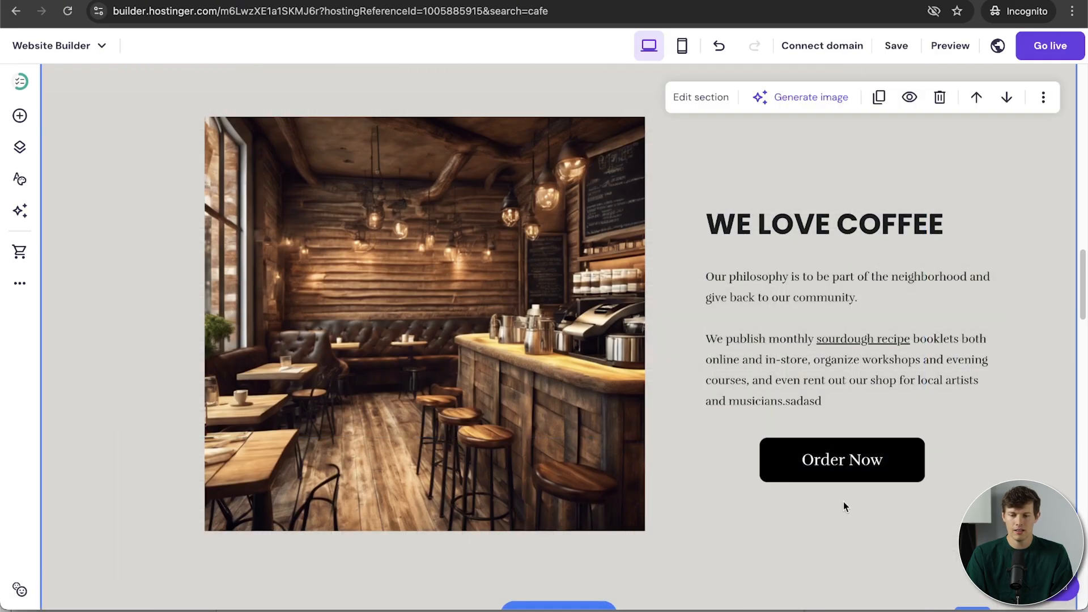